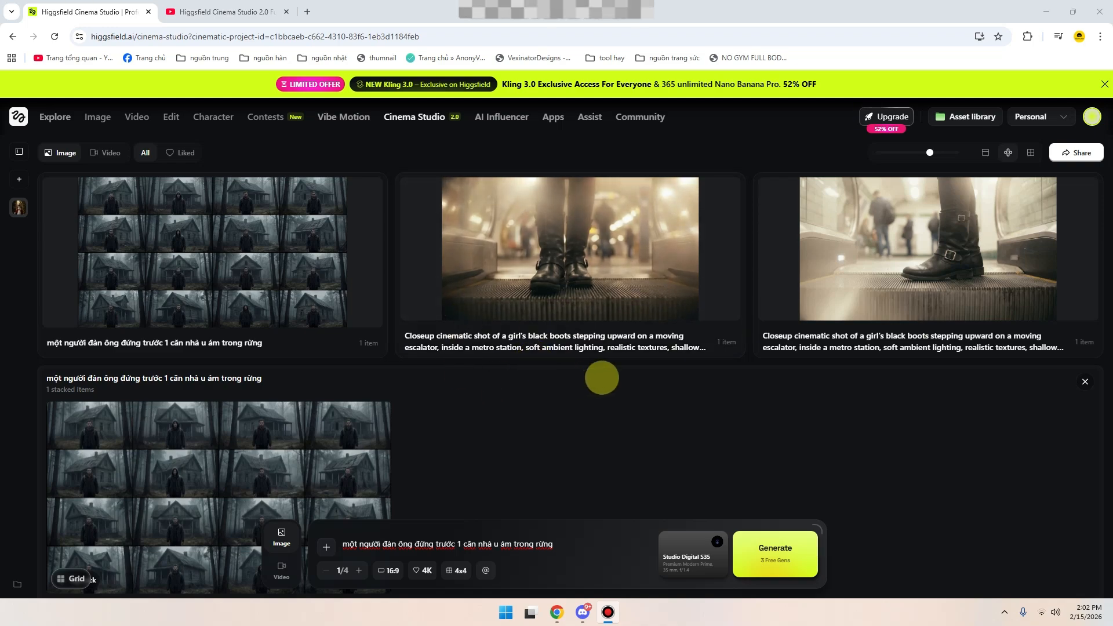
scroll(580, 359, "down", 5)
scroll(574, 360, "up", 4)
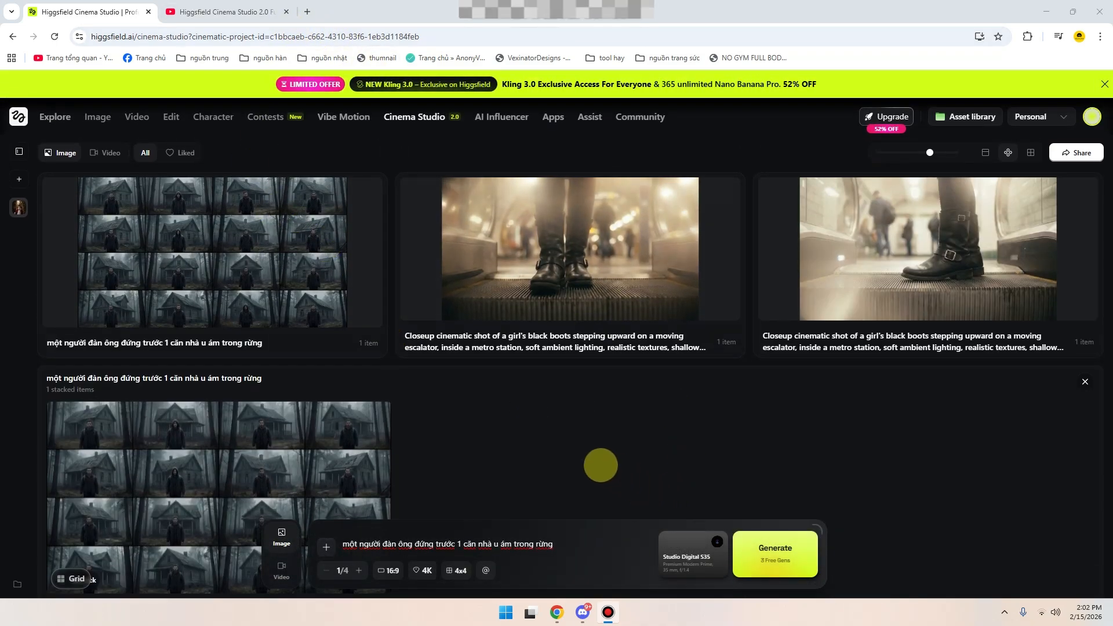
scroll(601, 465, "down", 2)
scroll(518, 390, "up", 2)
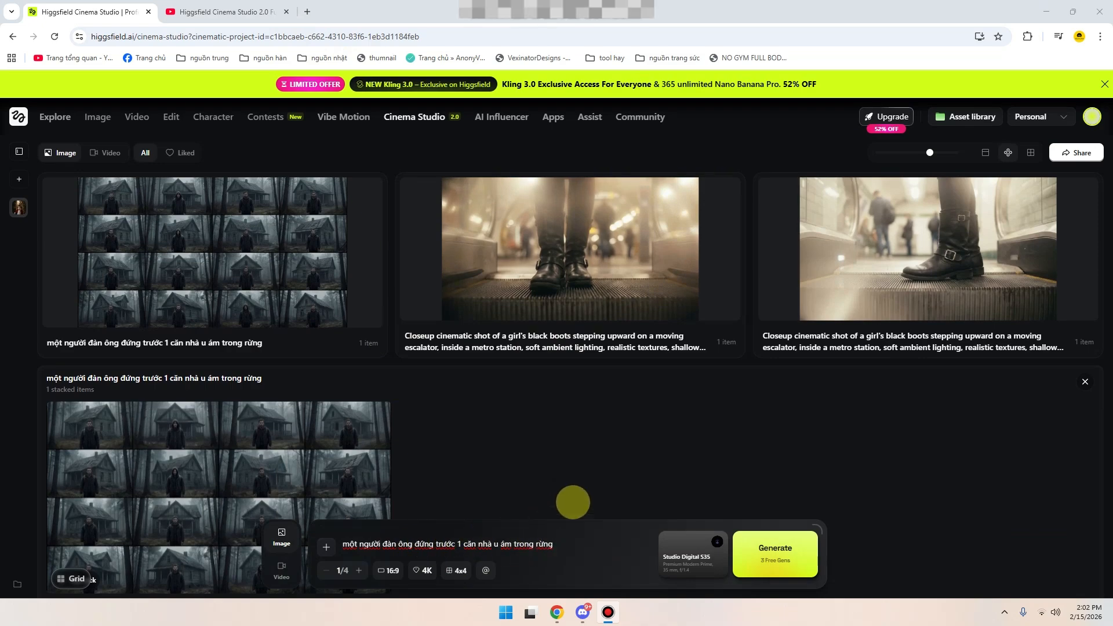
scroll(577, 517, "down", 4)
scroll(606, 394, "up", 4)
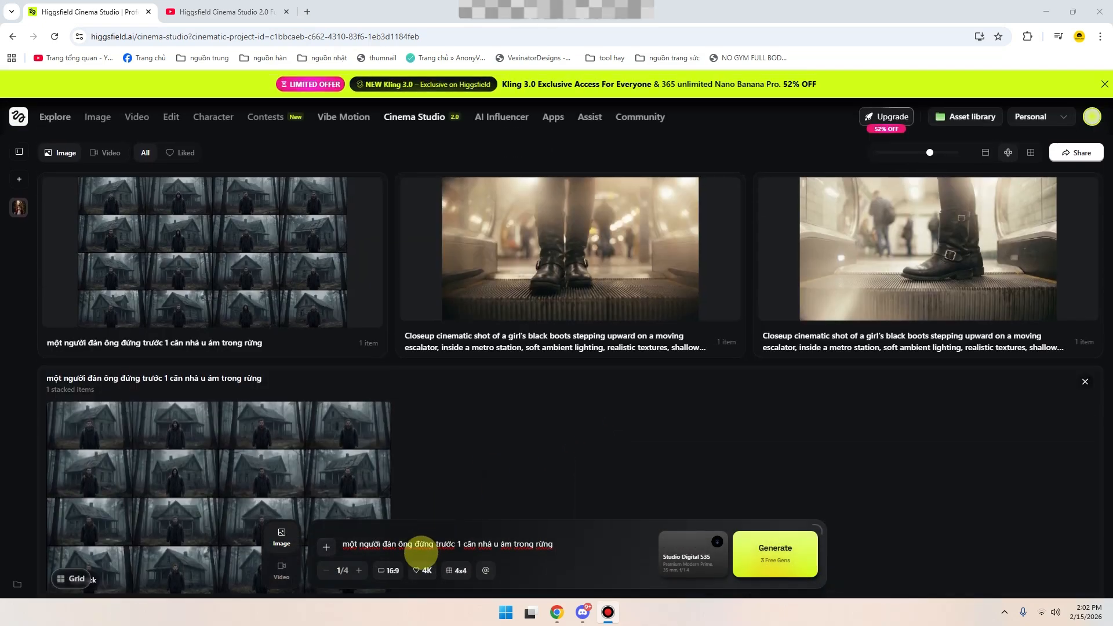
- Set the image generation grid to 1x1
left_click(467, 572)
left_click(495, 475)
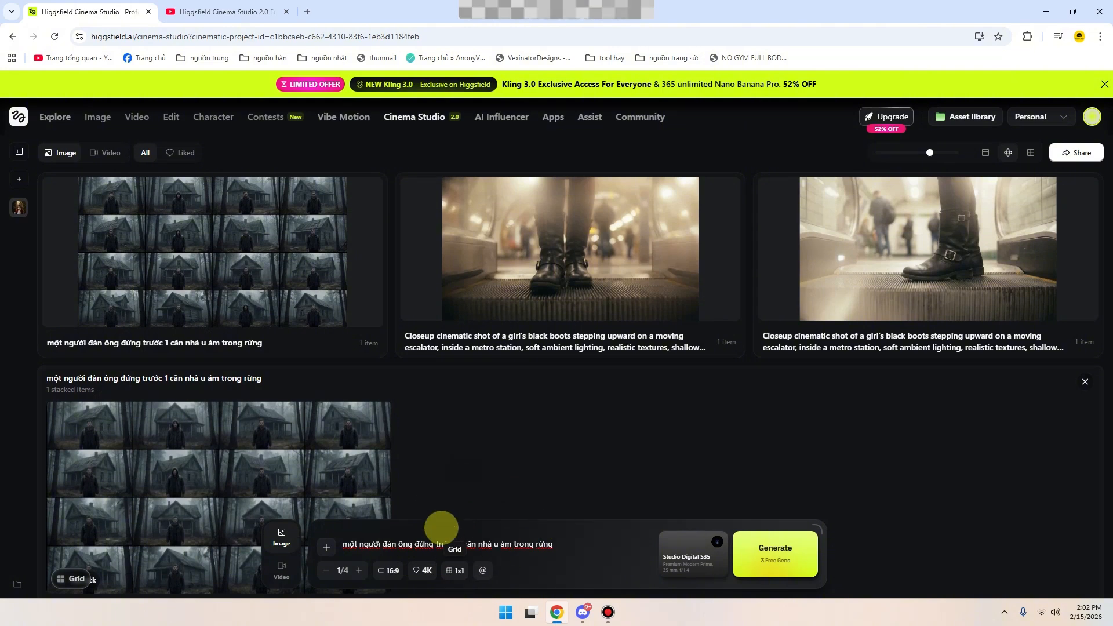
left_click(574, 545)
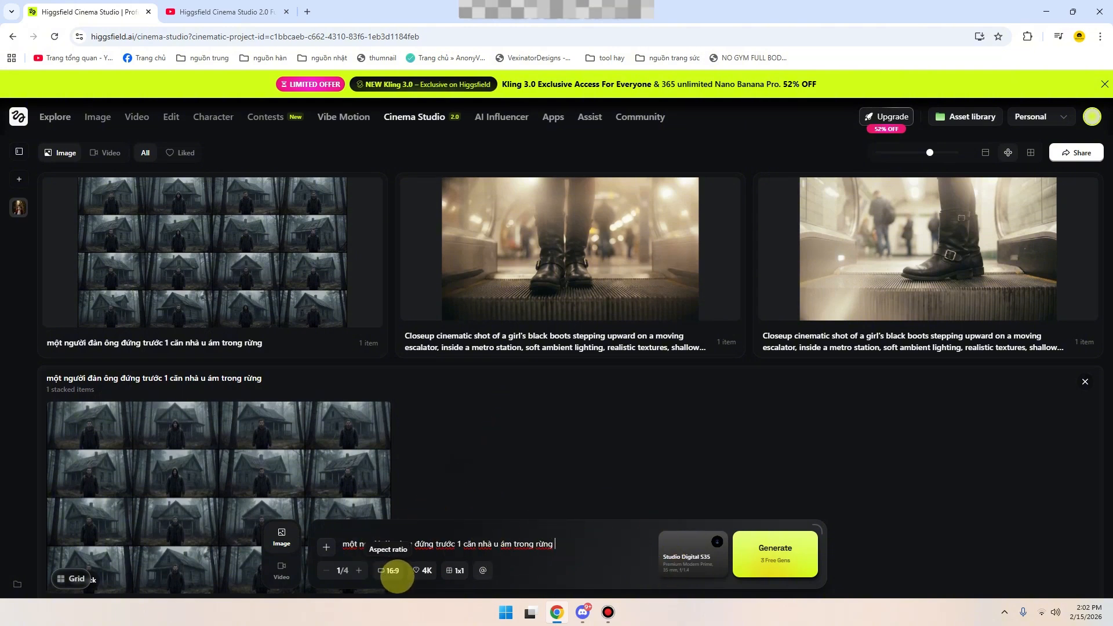
- Review the aspect ratio and resolution options for the image, leaving 16:9 and 4K selected
left_click(391, 570)
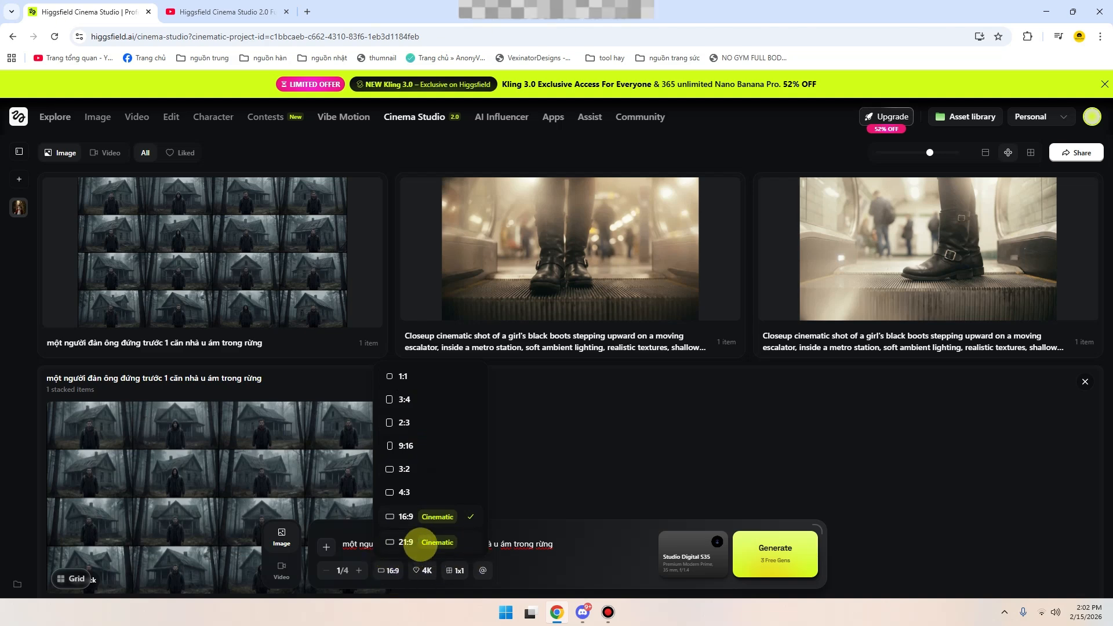
left_click(579, 534)
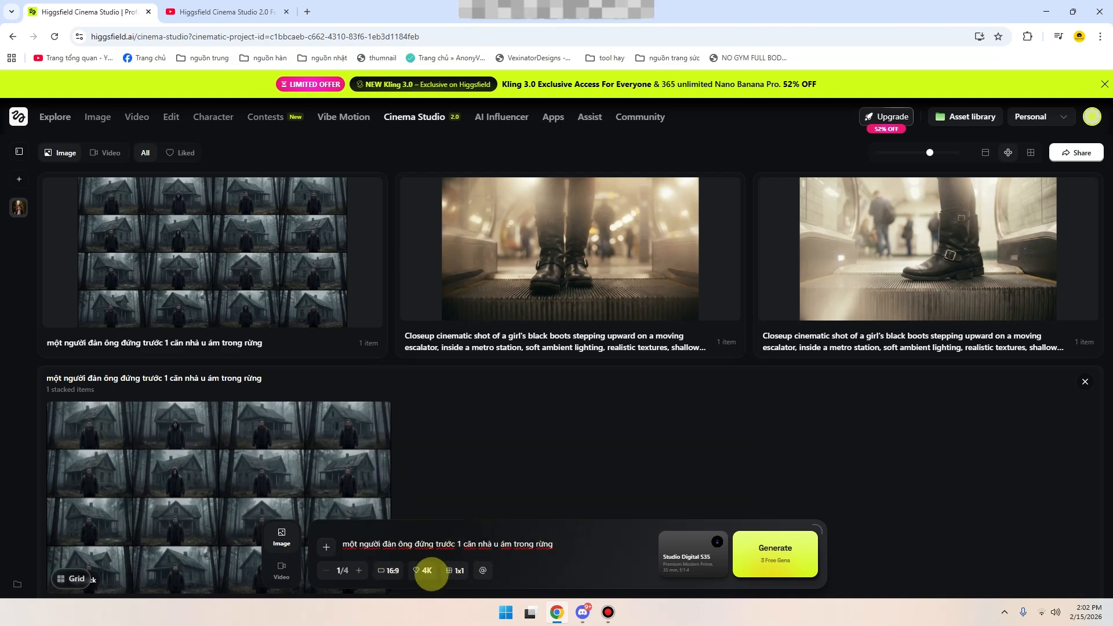
left_click(427, 571)
left_click(482, 533)
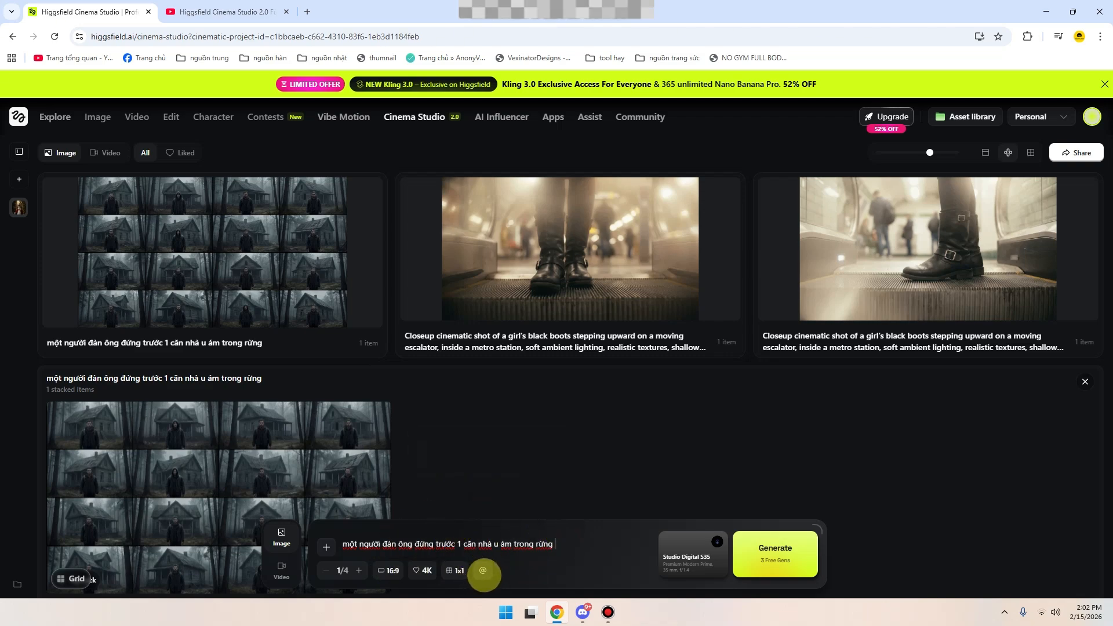
- Inspect the form for creating a new reference element, including its description field, and close it without creating anything
left_click(483, 571)
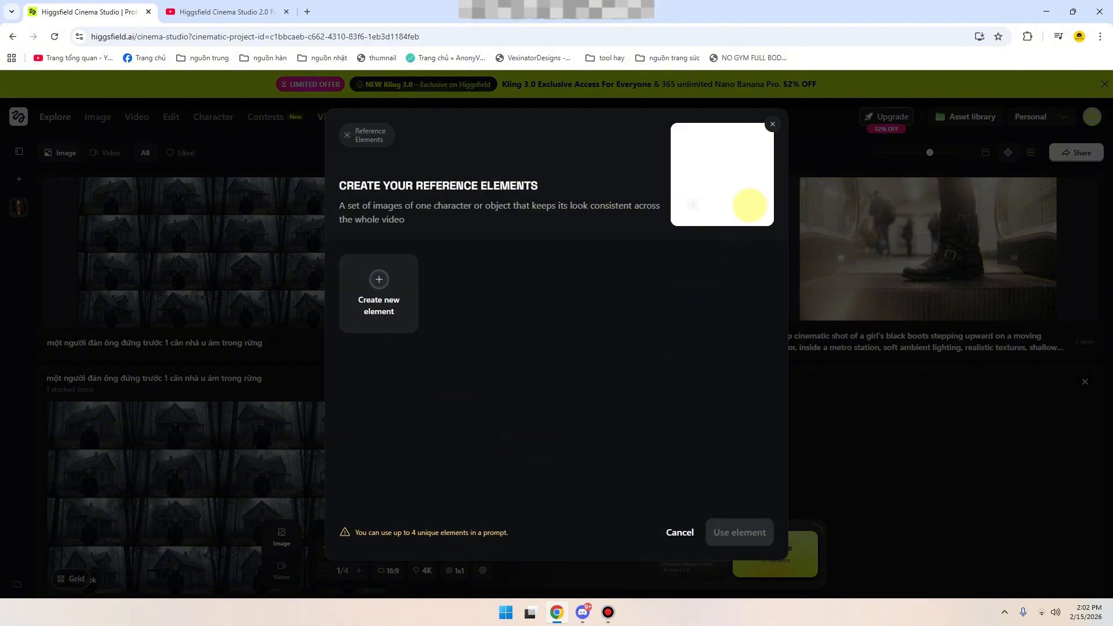
left_click(773, 124)
left_click(483, 570)
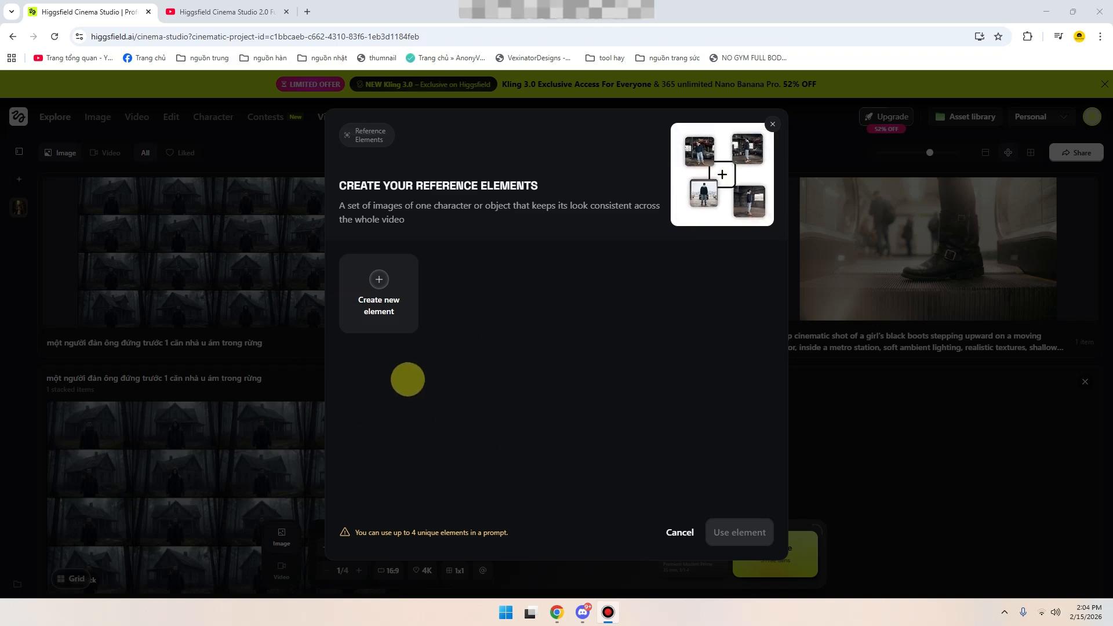
left_click(401, 293)
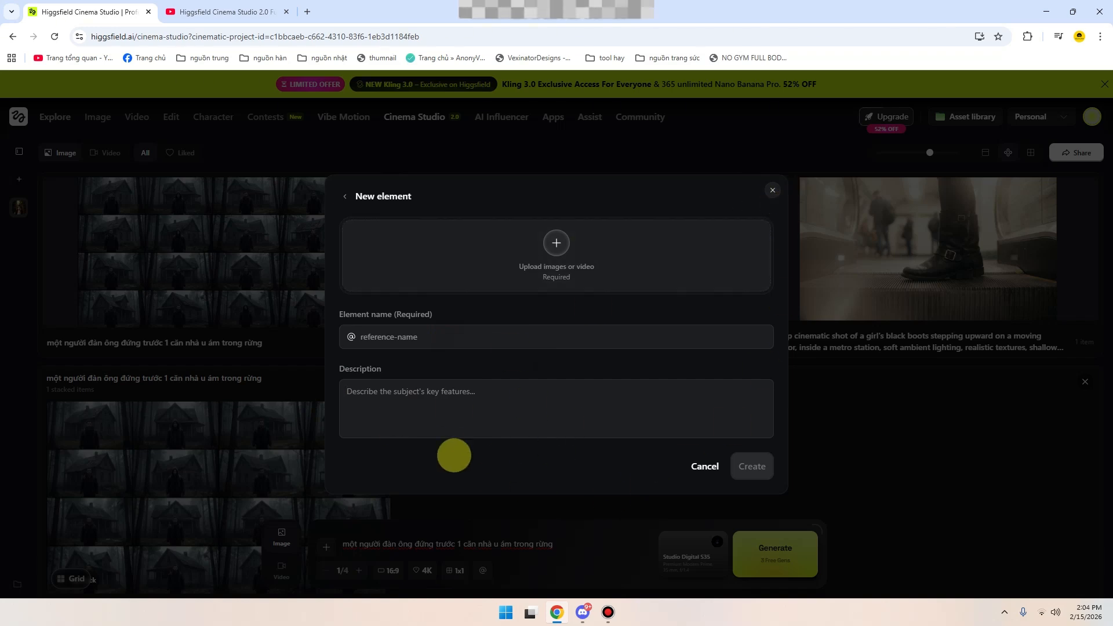
left_click(442, 384)
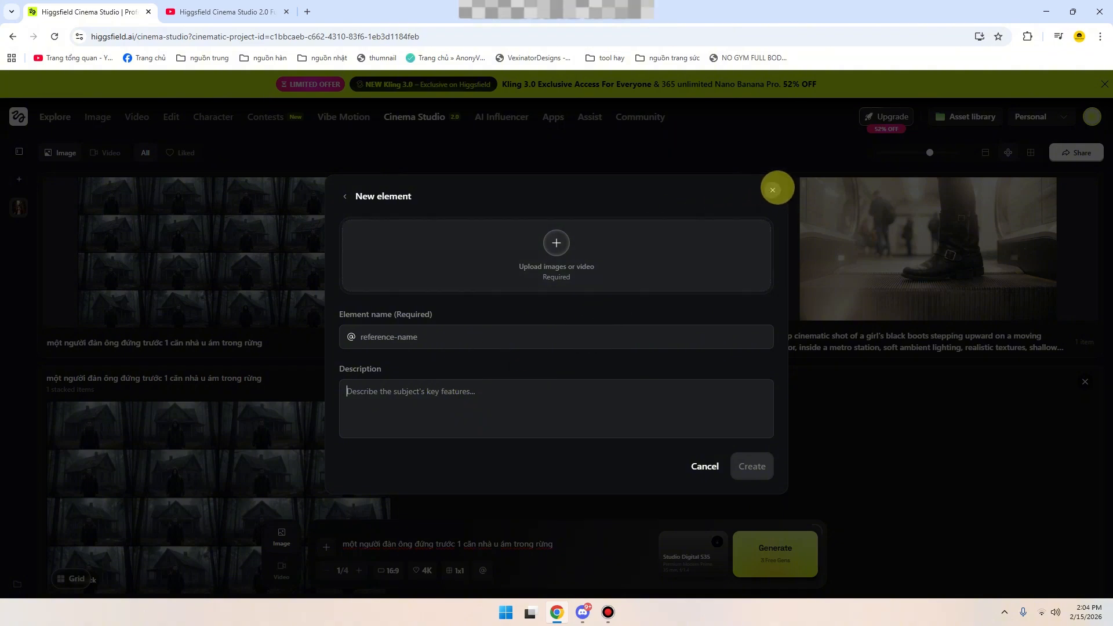
left_click(773, 190)
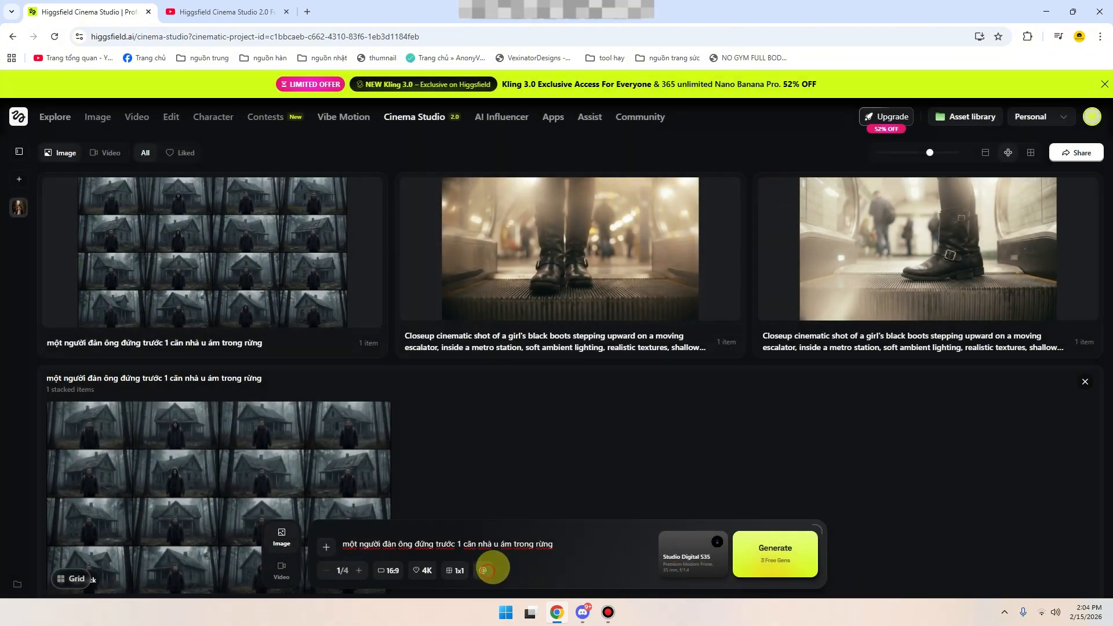
- Read the note on how many unique reference elements a prompt can use, then close the reference elements dialog
left_click(487, 569)
left_click_drag(380, 533, 420, 535)
left_click(498, 528)
left_click(453, 544)
left_click_drag(419, 534, 482, 538)
left_click(539, 522)
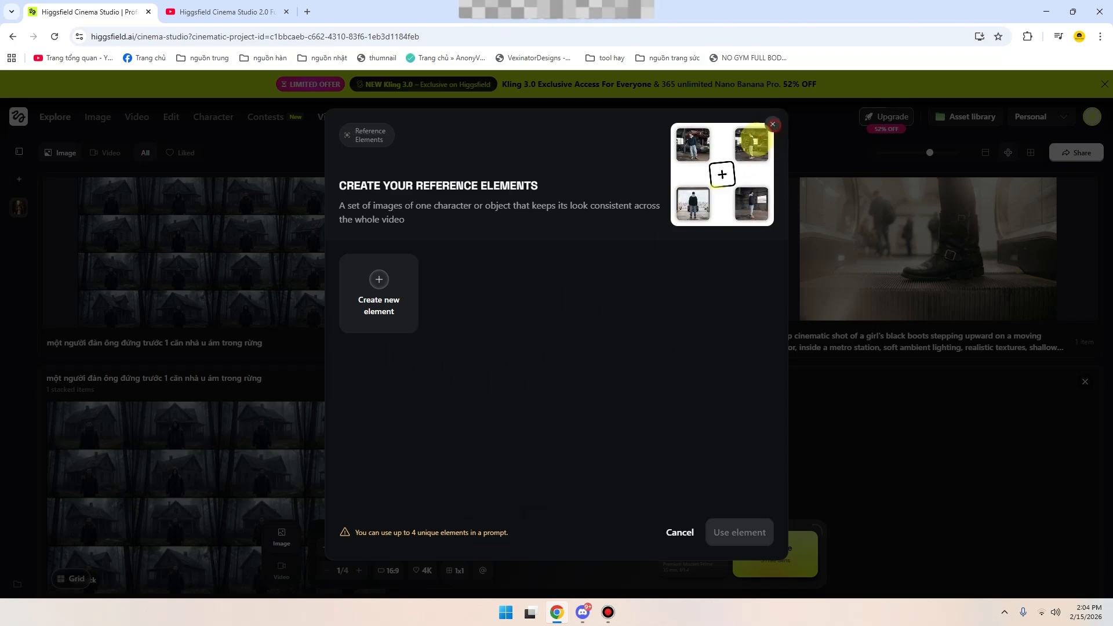
left_click(772, 125)
- Change the camera setup's lens to Warm Cinema Prime and generate the image from the existing haunted-house prompt
scroll(370, 428, "down", 5)
scroll(372, 486, "up", 4)
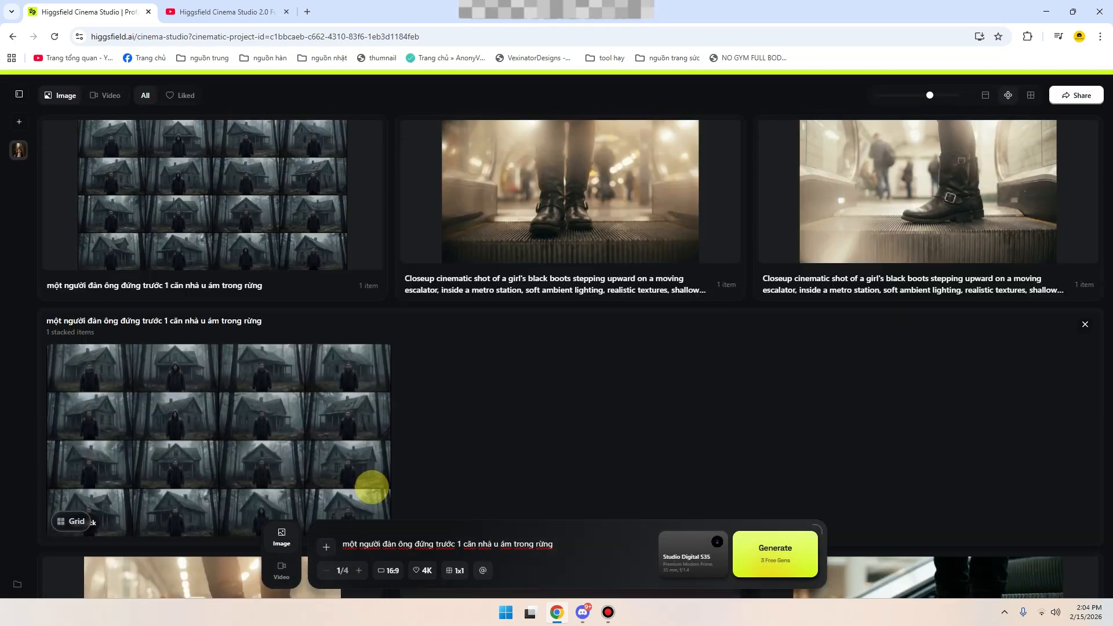
scroll(372, 486, "up", 1)
left_click(603, 538)
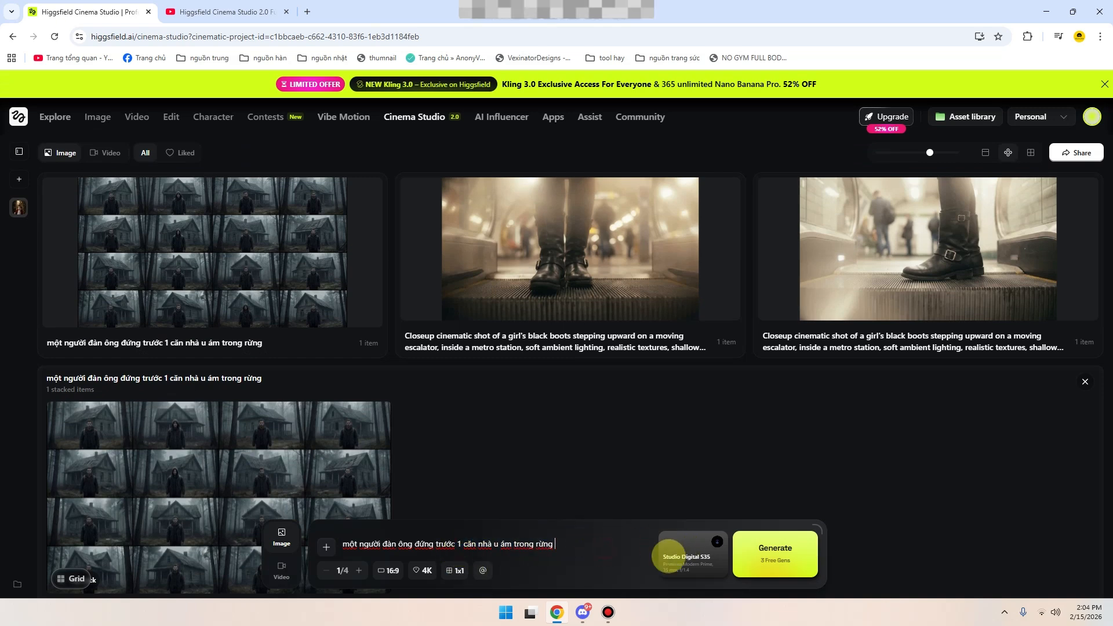
left_click(712, 566)
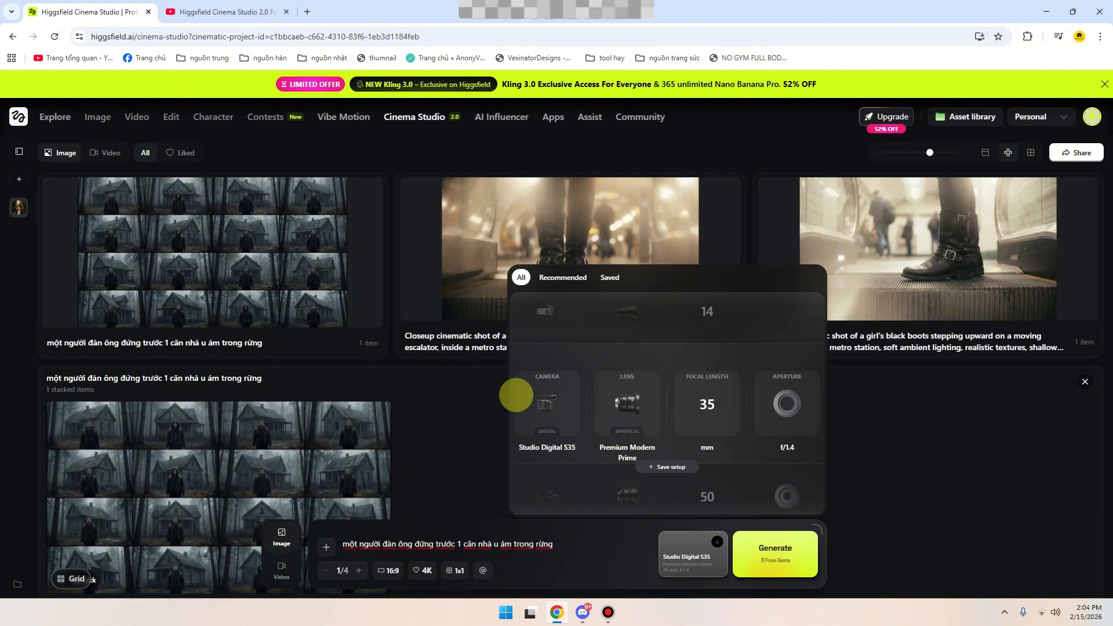
scroll(643, 417, "down", 1)
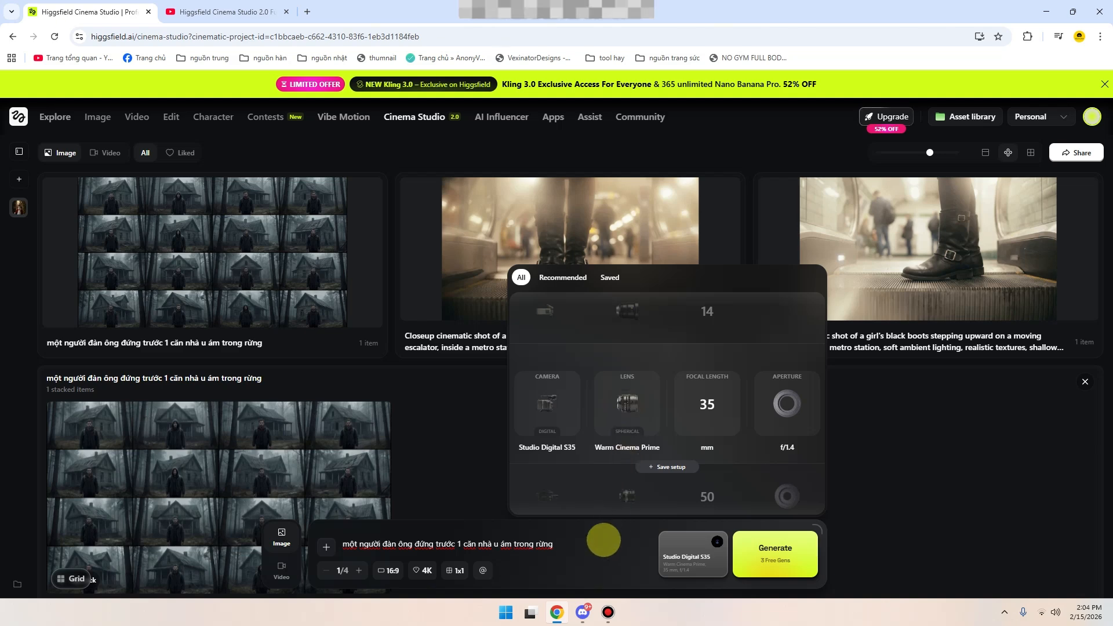
left_click(597, 552)
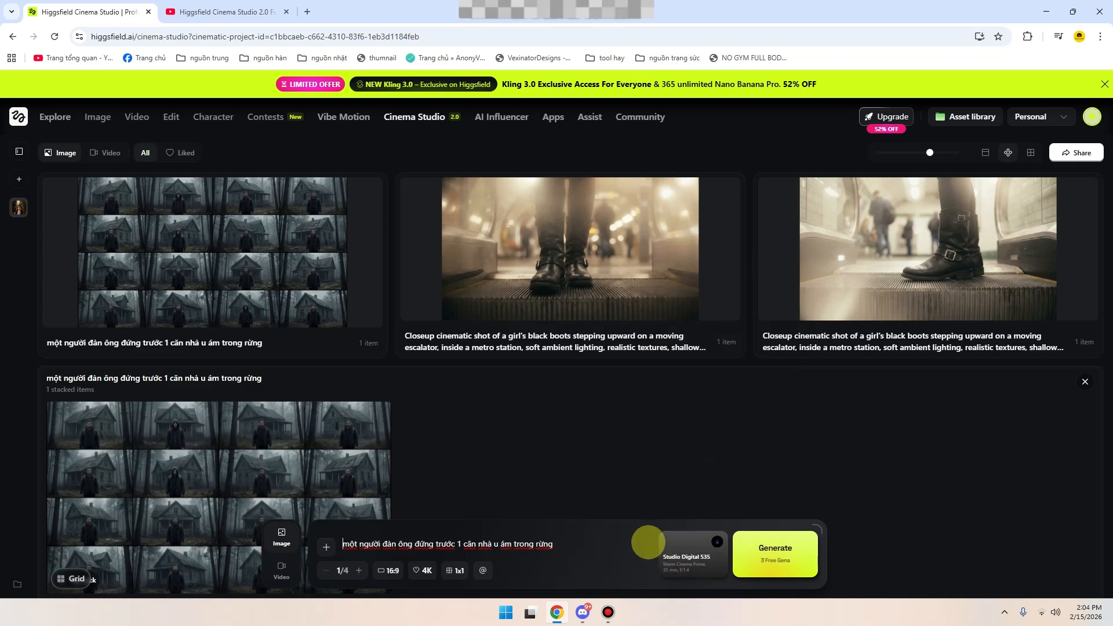
left_click(771, 560)
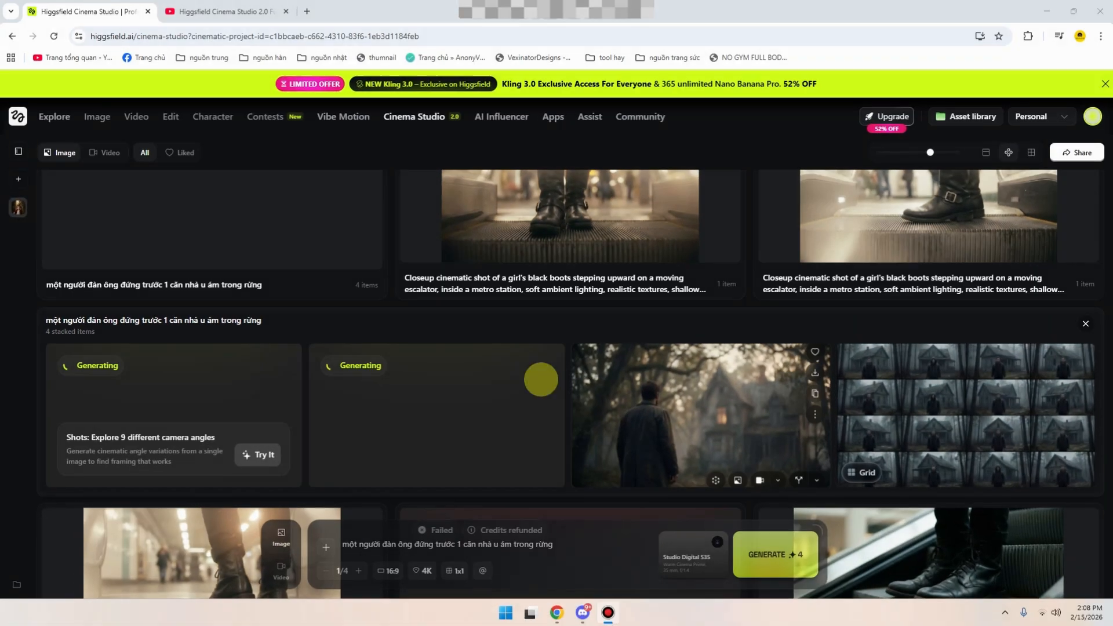
- View the generated image of the man seen from behind facing the house at full size, then close it
scroll(517, 405, "down", 3)
scroll(510, 411, "up", 2)
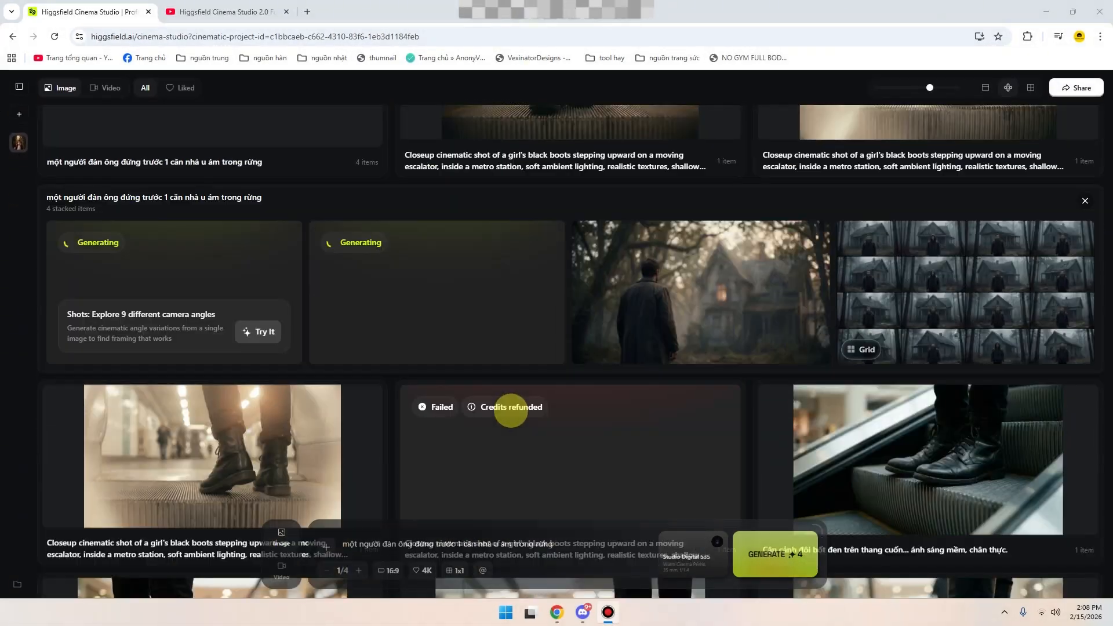
left_click(713, 326)
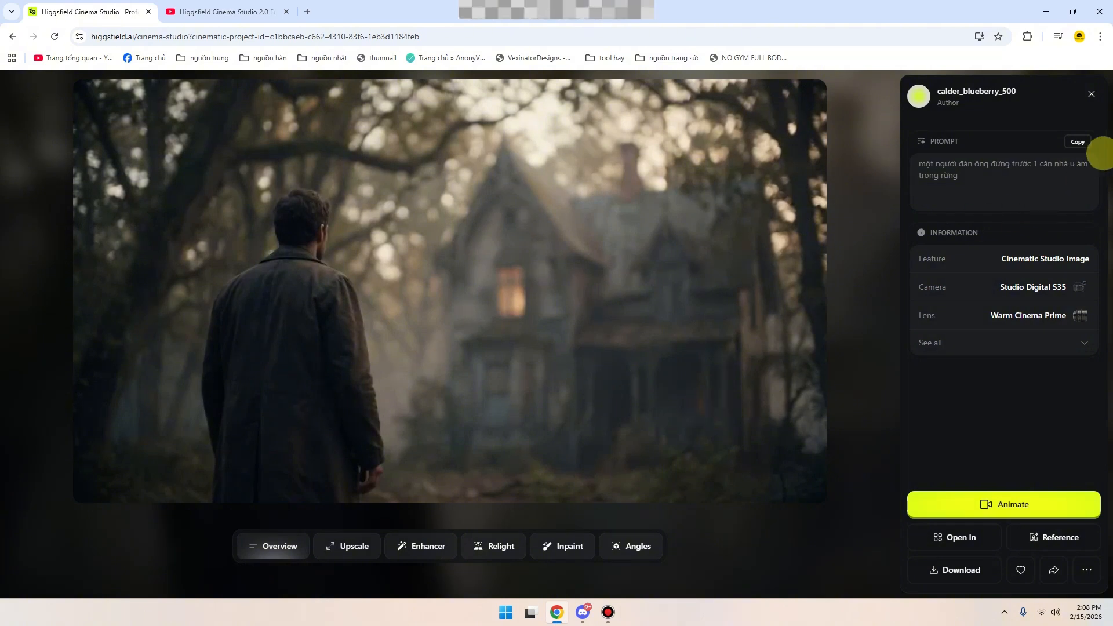
left_click(1092, 94)
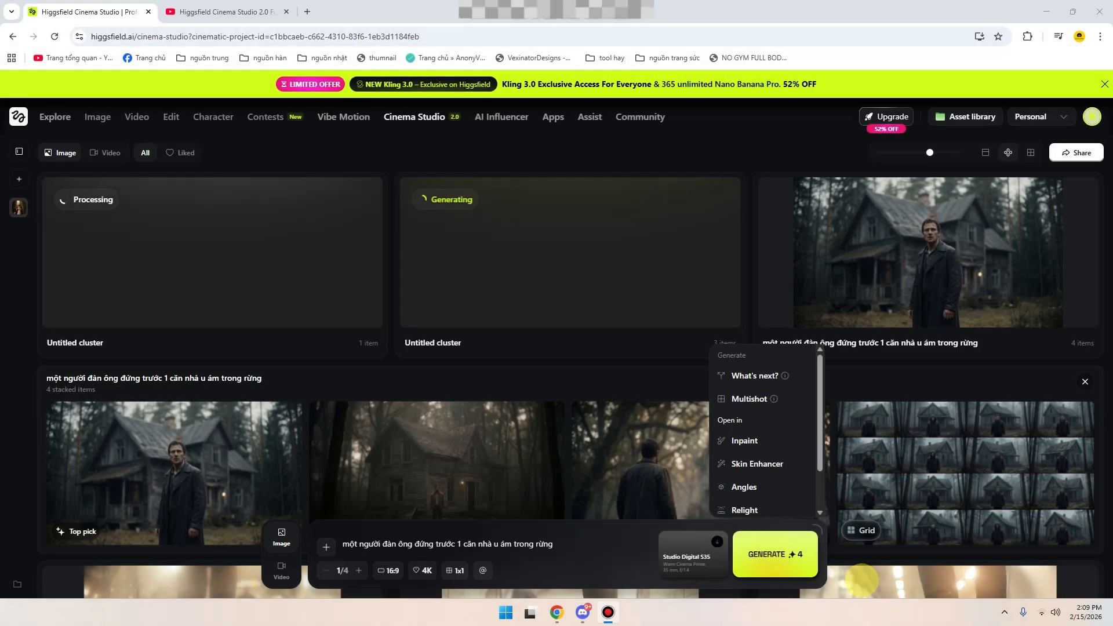
- Examine the generation and editing options for the image, reading the descriptions of What's next? and Multishot
scroll(777, 383, "down", 1)
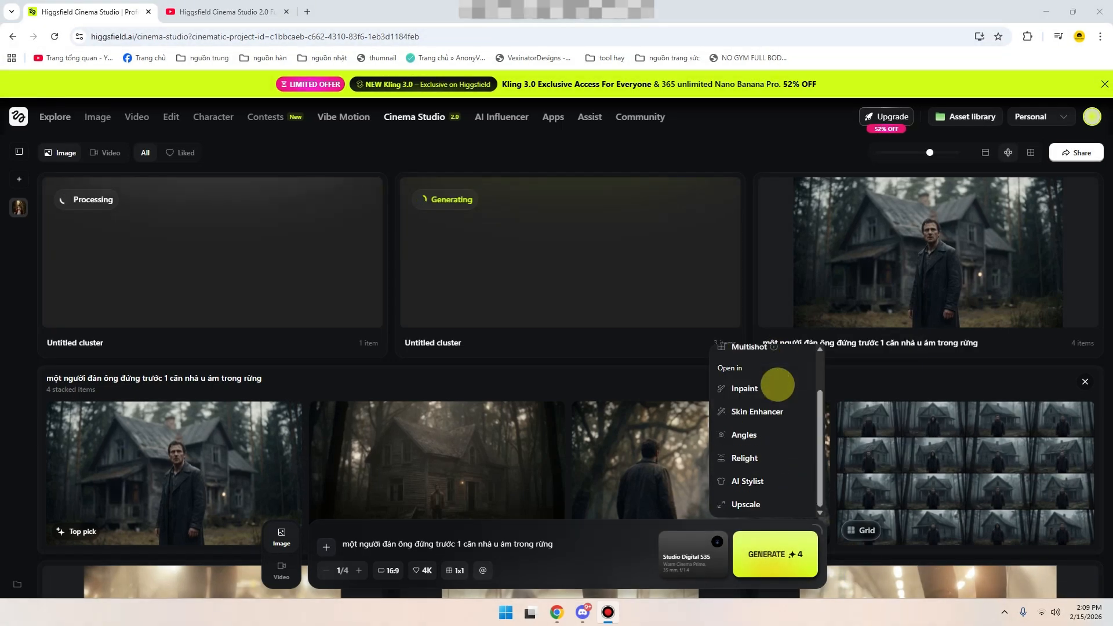
scroll(777, 377, "up", 1)
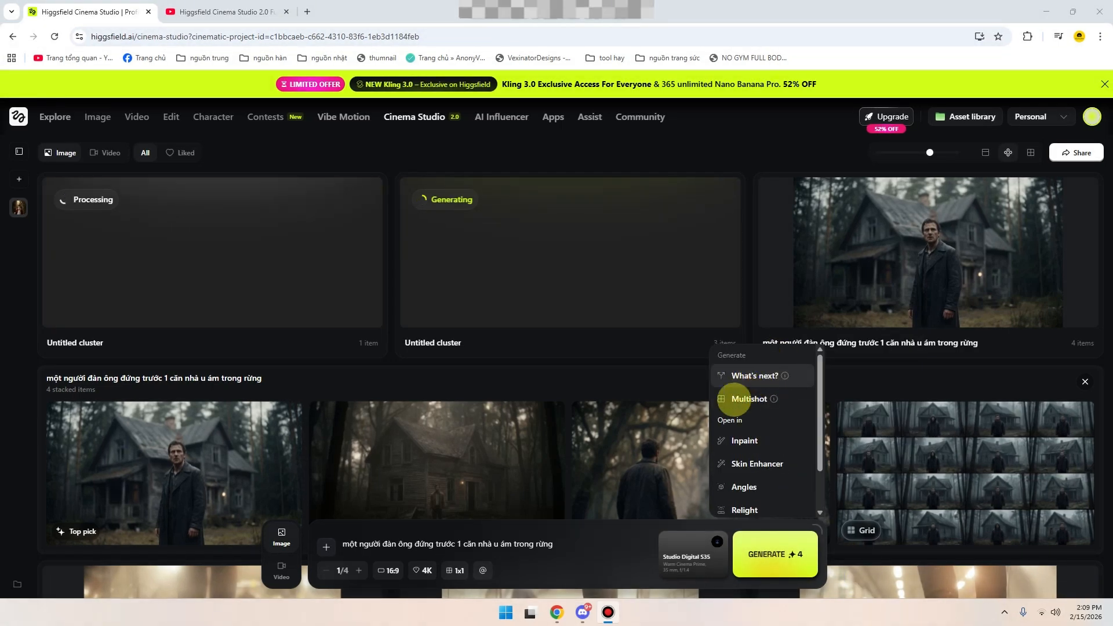
mouse_move(784, 376)
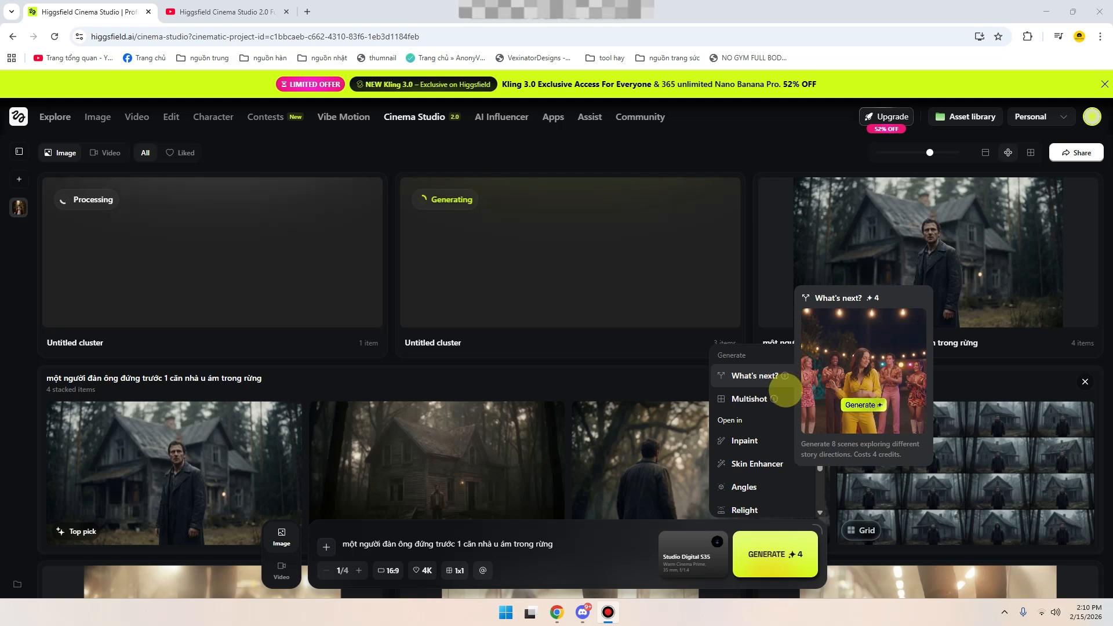
mouse_move(777, 399)
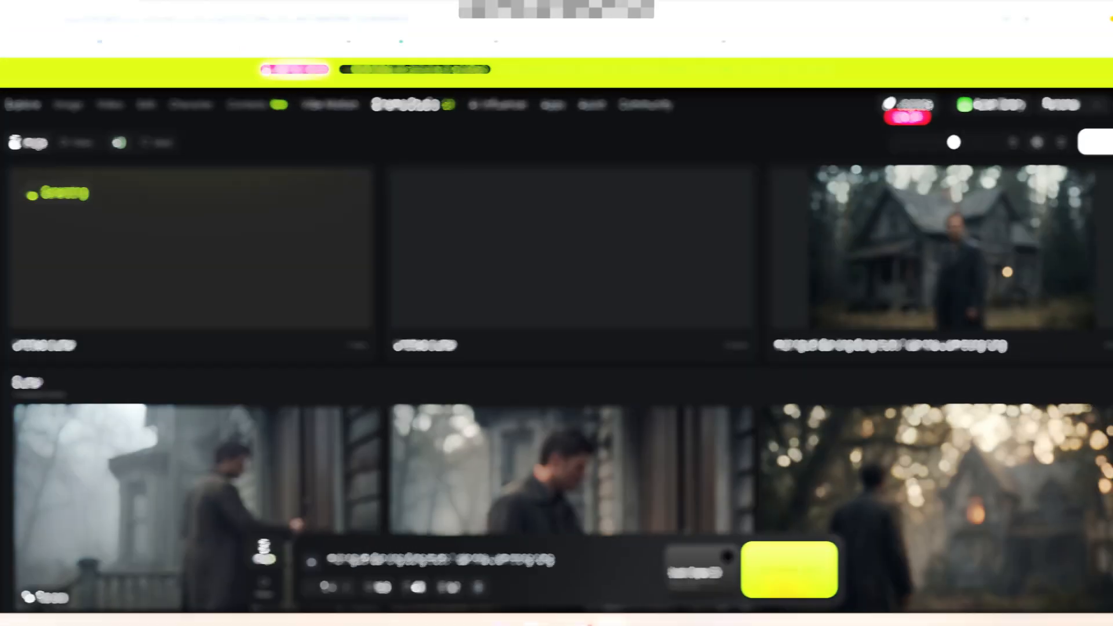
- Open the "8 shots of what's next" set from the cluster's Top pick image
scroll(642, 382, "down", 5)
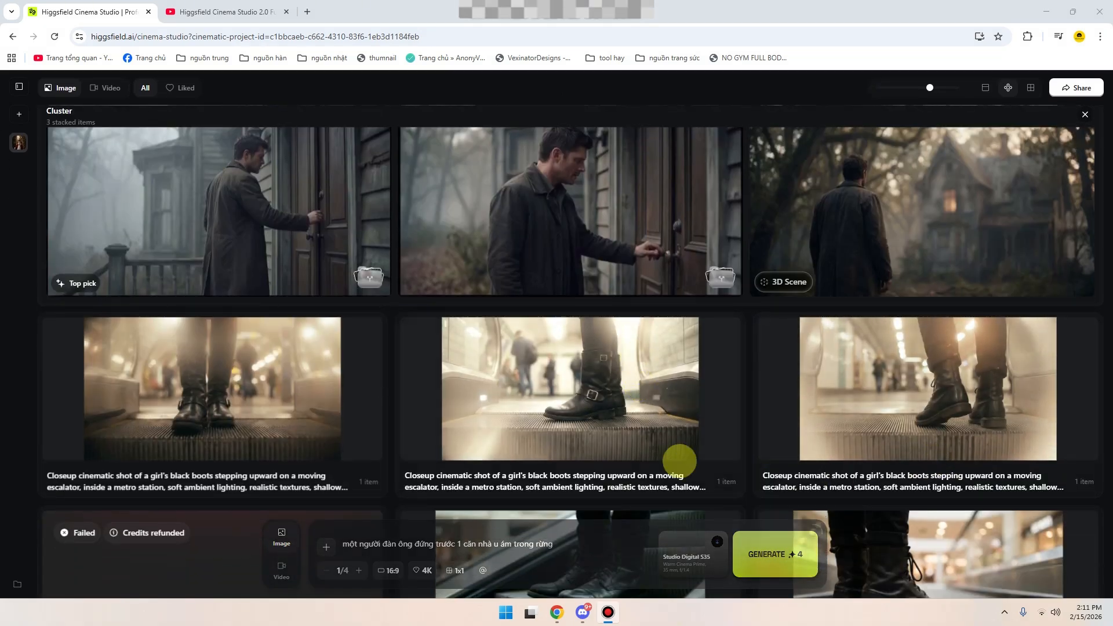
scroll(638, 395, "up", 3)
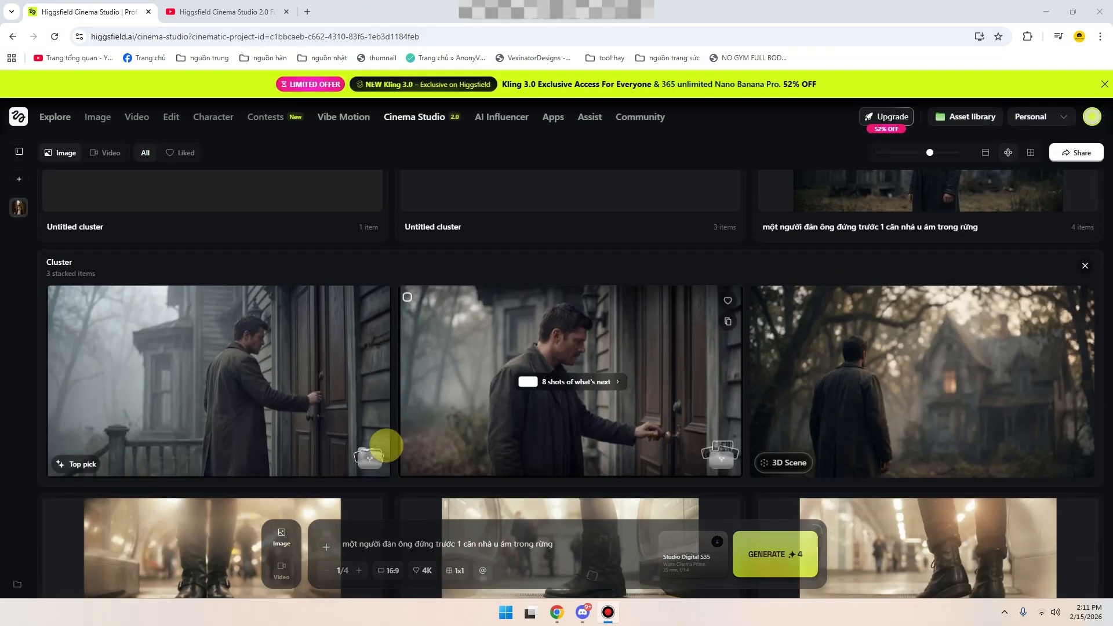
scroll(368, 454, "down", 2)
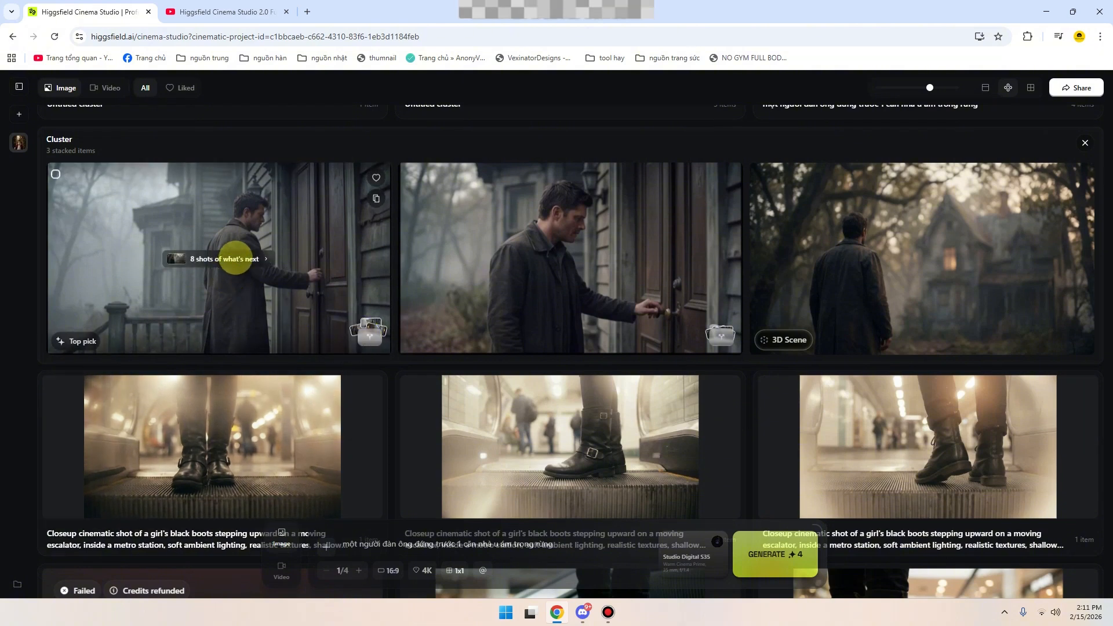
left_click(235, 259)
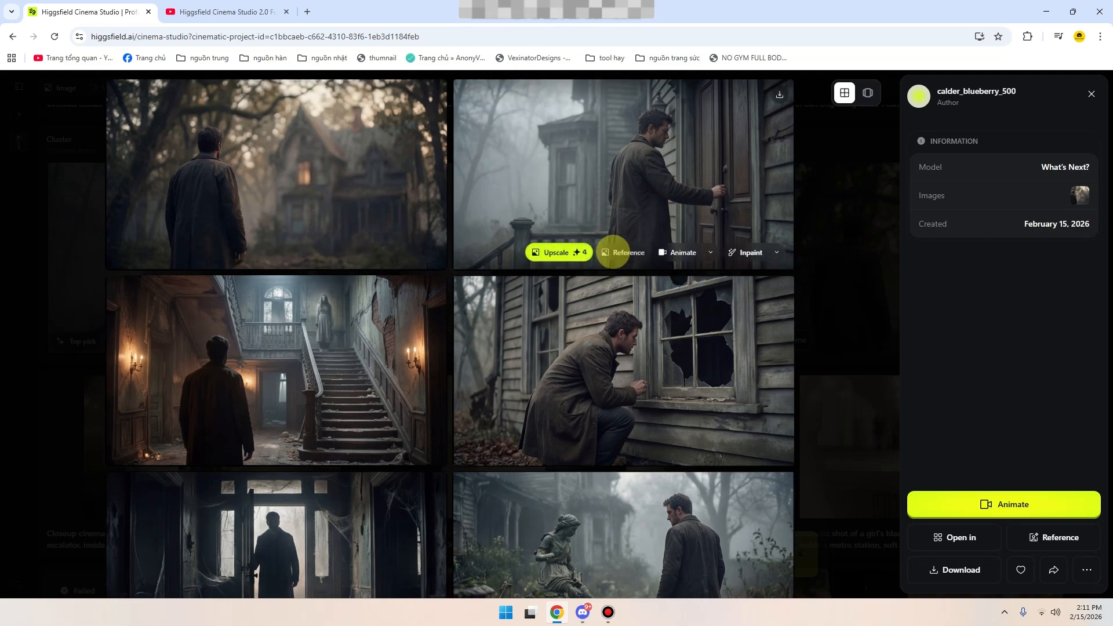
- Look through all the story scenes in the What's Next? set
scroll(591, 348, "down", 1)
scroll(385, 330, "up", 1)
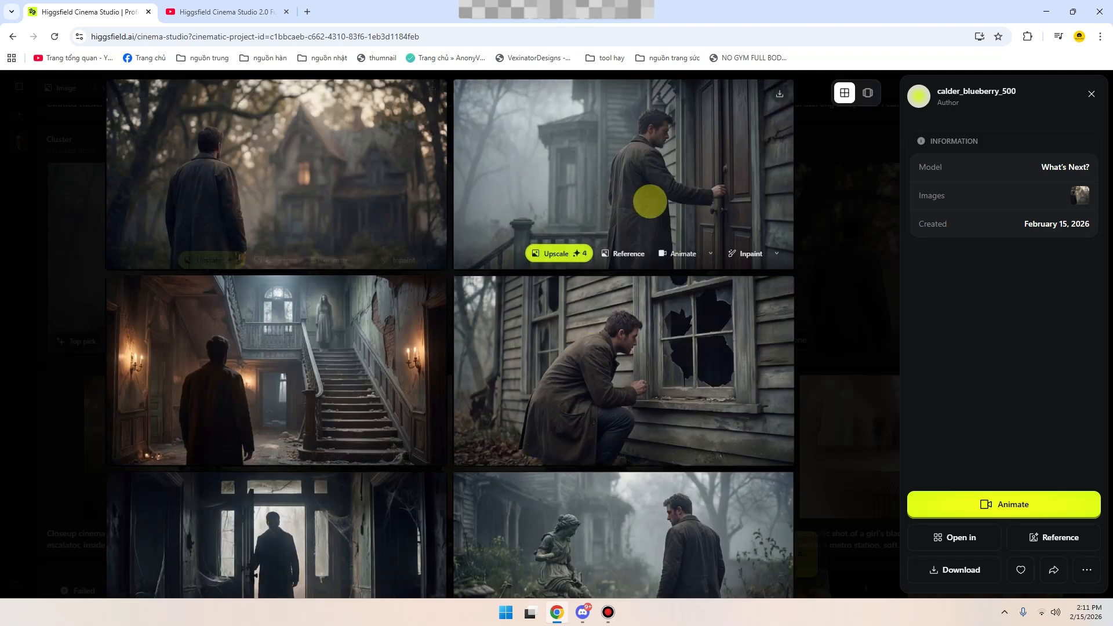
scroll(666, 232, "down", 3)
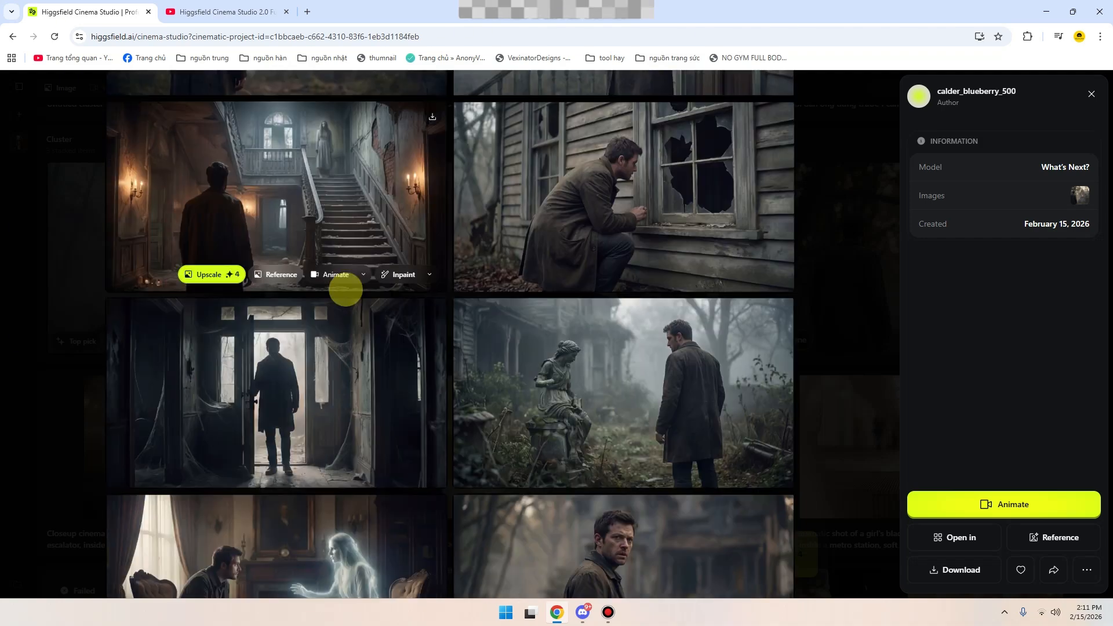
scroll(319, 220, "down", 1)
scroll(476, 319, "down", 2)
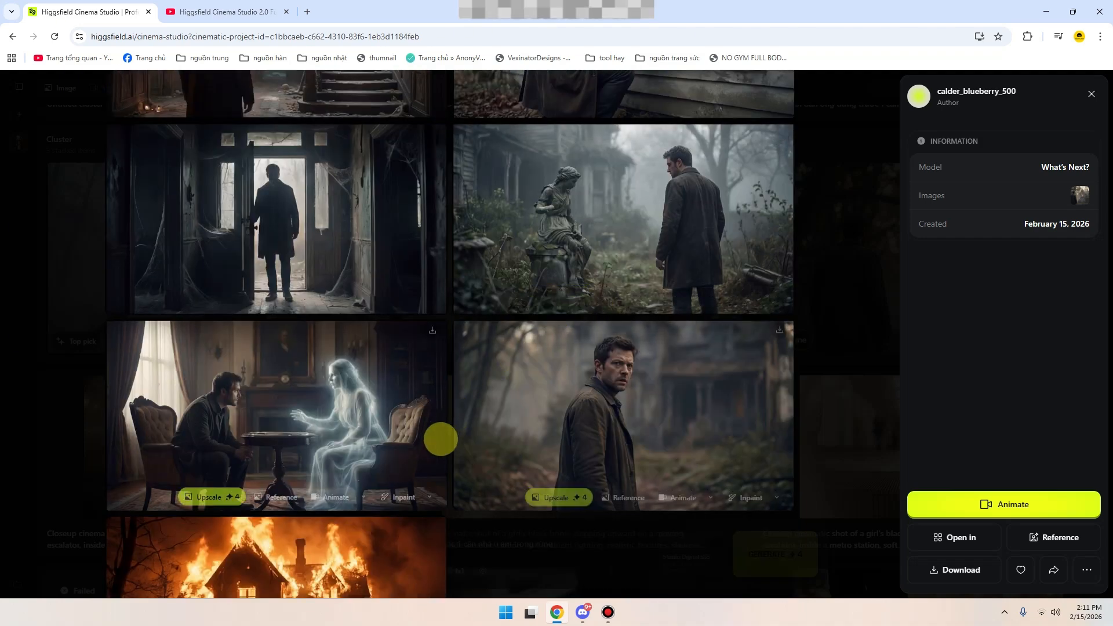
scroll(441, 439, "down", 2)
scroll(343, 458, "up", 8)
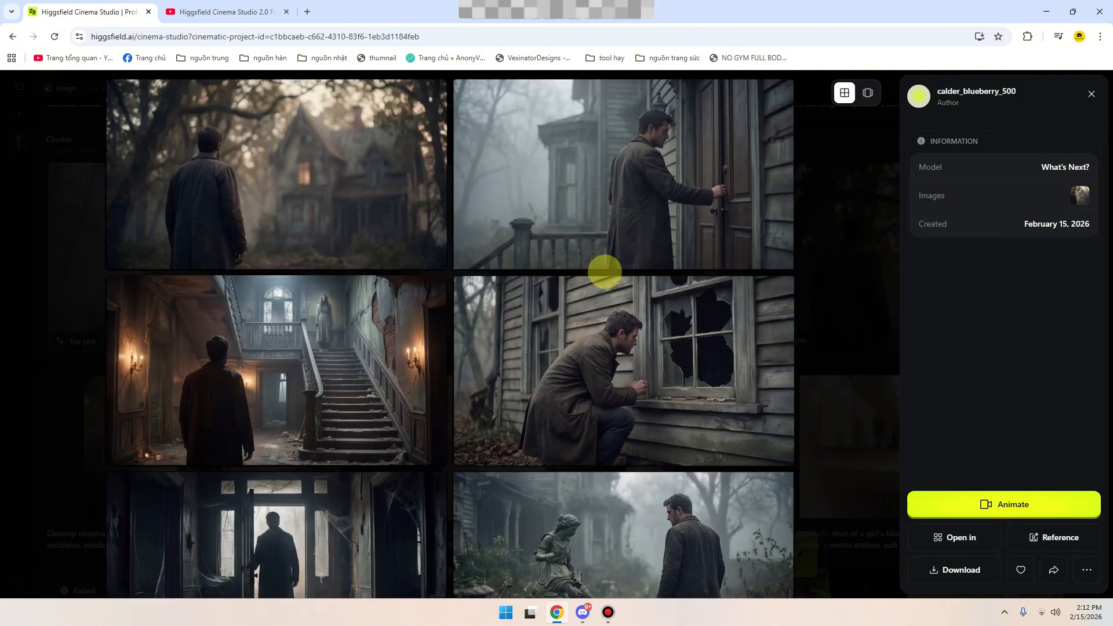
- Review the What's Next? scenes again, down to the burning house, and close the set
scroll(602, 271, "down", 2)
scroll(506, 292, "up", 2)
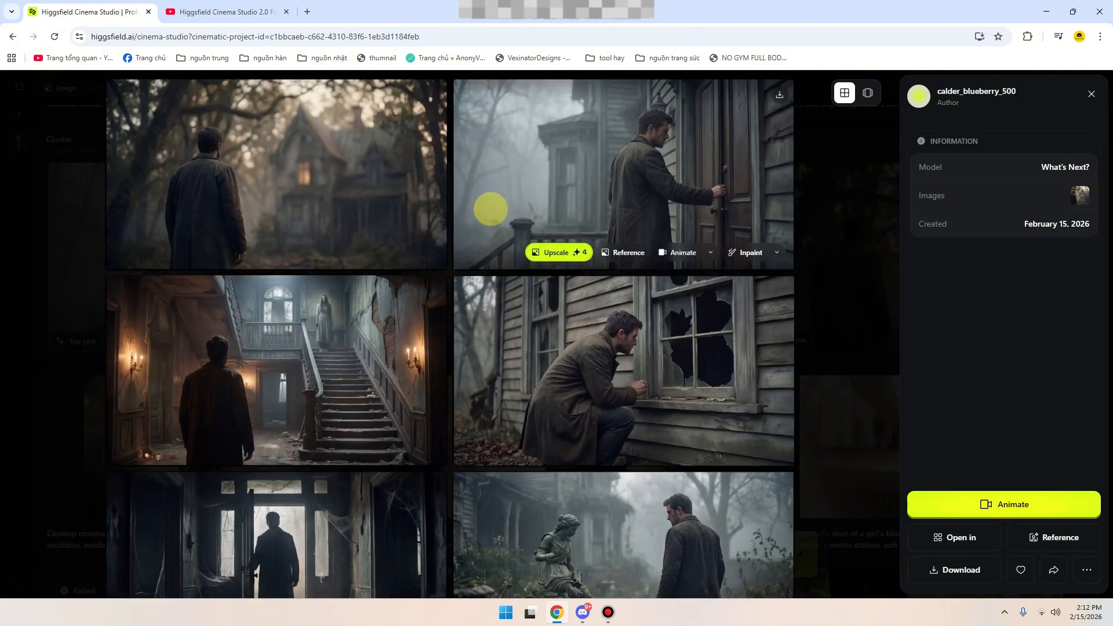
scroll(625, 256, "down", 3)
scroll(368, 350, "down", 5)
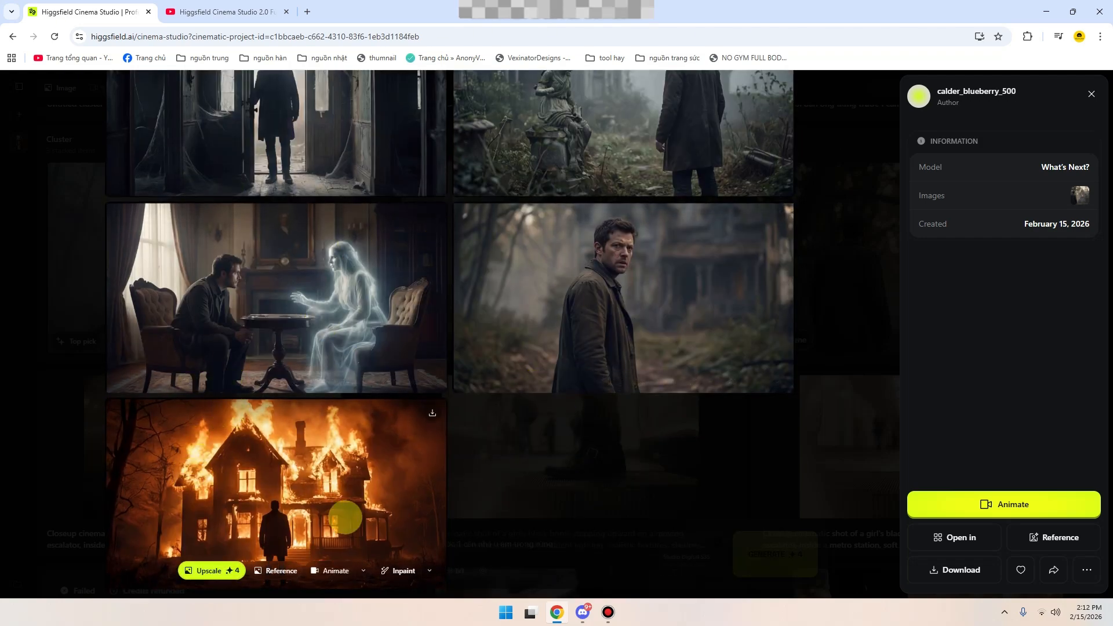
scroll(348, 513, "up", 6)
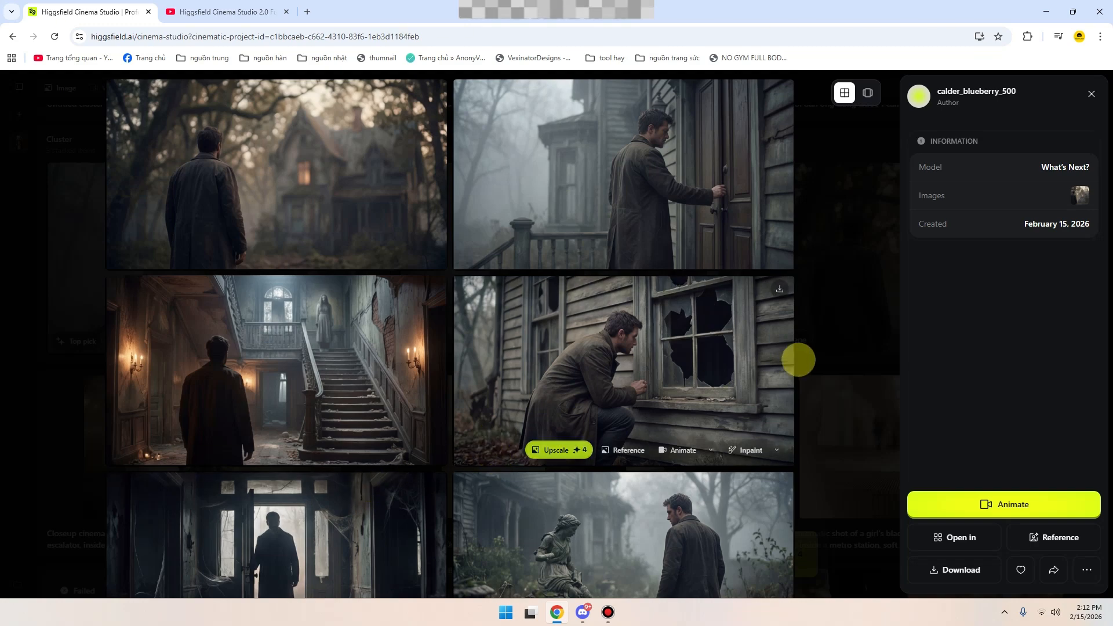
left_click(808, 352)
scroll(641, 315, "up", 4)
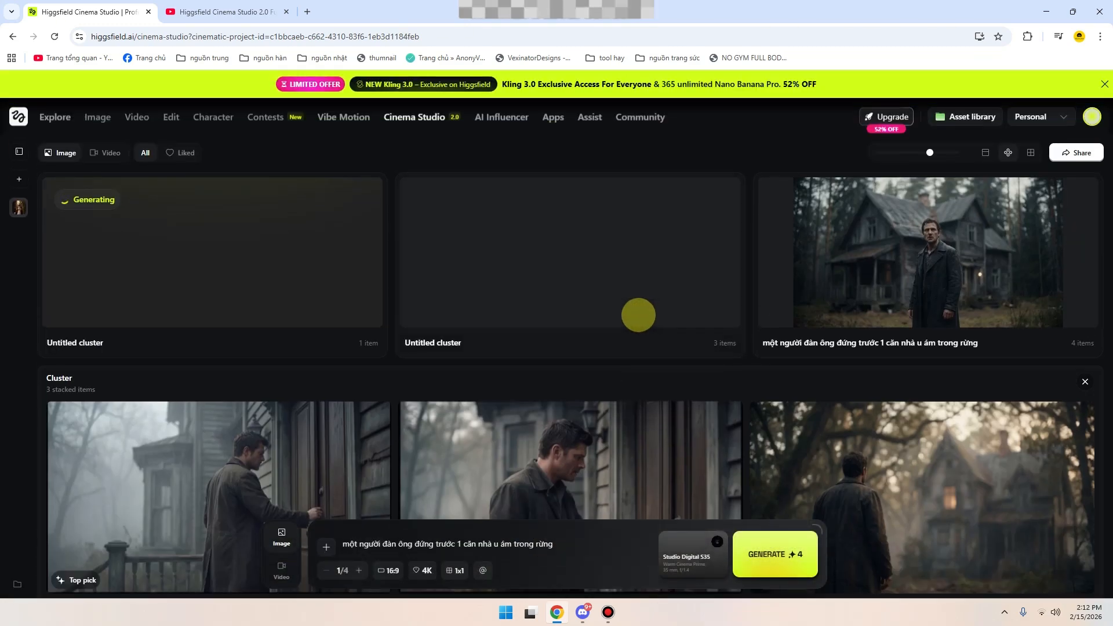
- Check the cluster's images, then switch the generator to video mode
scroll(638, 315, "down", 5)
scroll(510, 325, "up", 2)
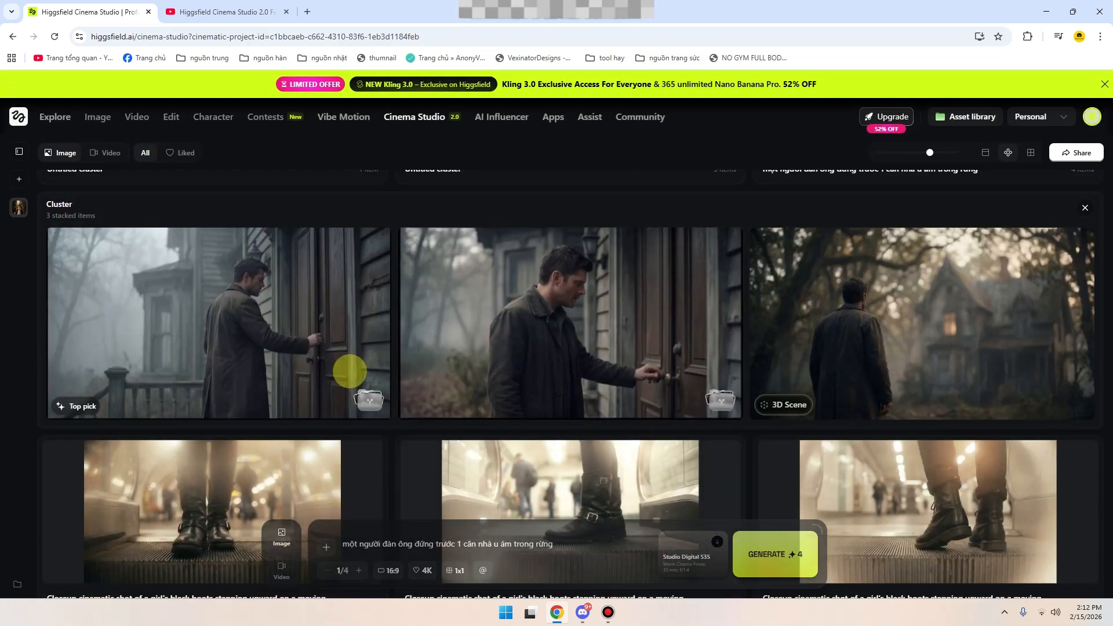
left_click(282, 566)
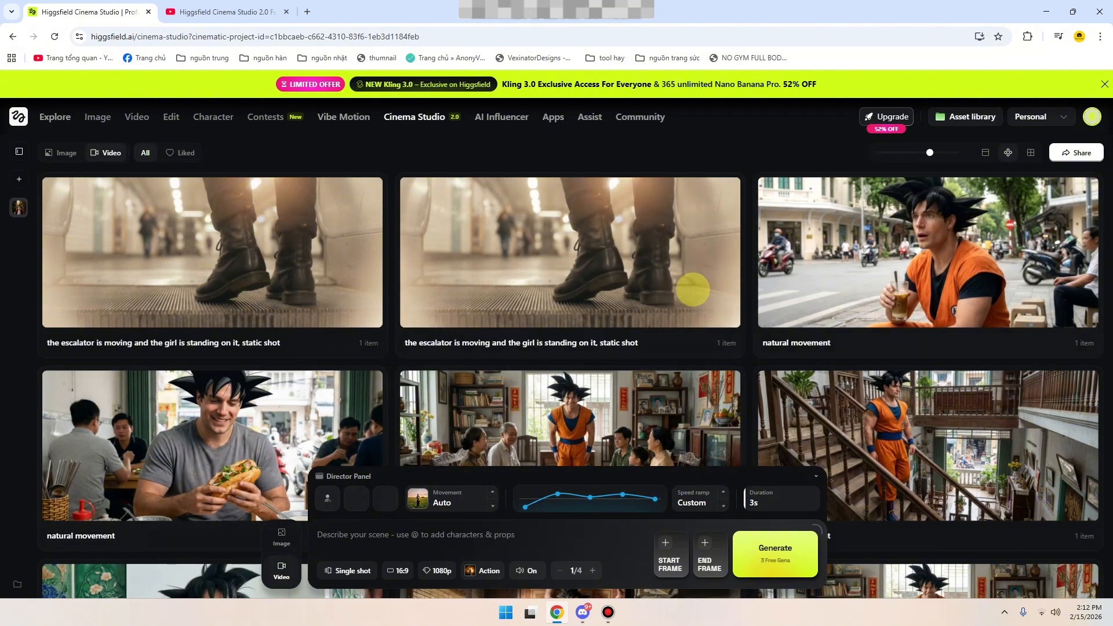
scroll(690, 285, "down", 3)
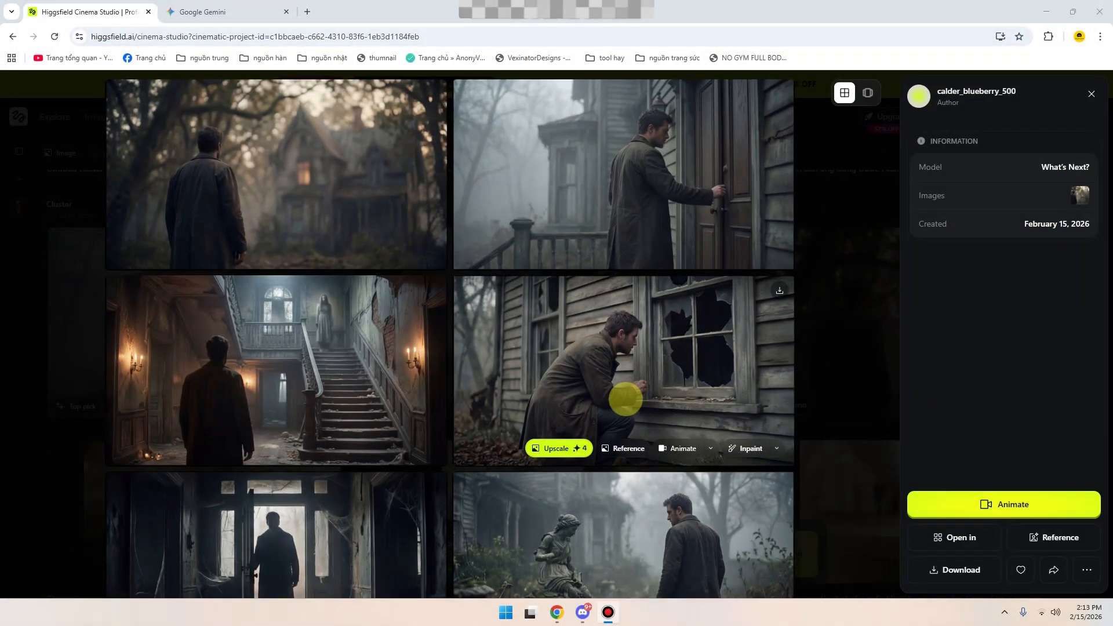
- Review the scenes in the What's Next? set and animate it, bringing its image into the video generator as the start frame
scroll(417, 355, "down", 7)
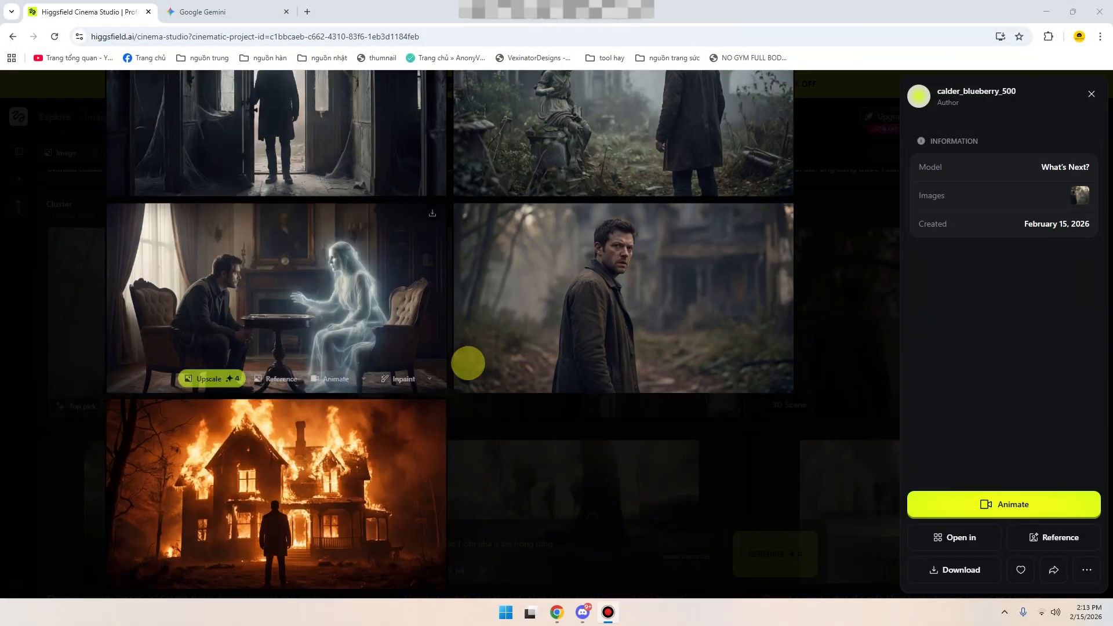
scroll(659, 345, "up", 4)
scroll(511, 380, "up", 2)
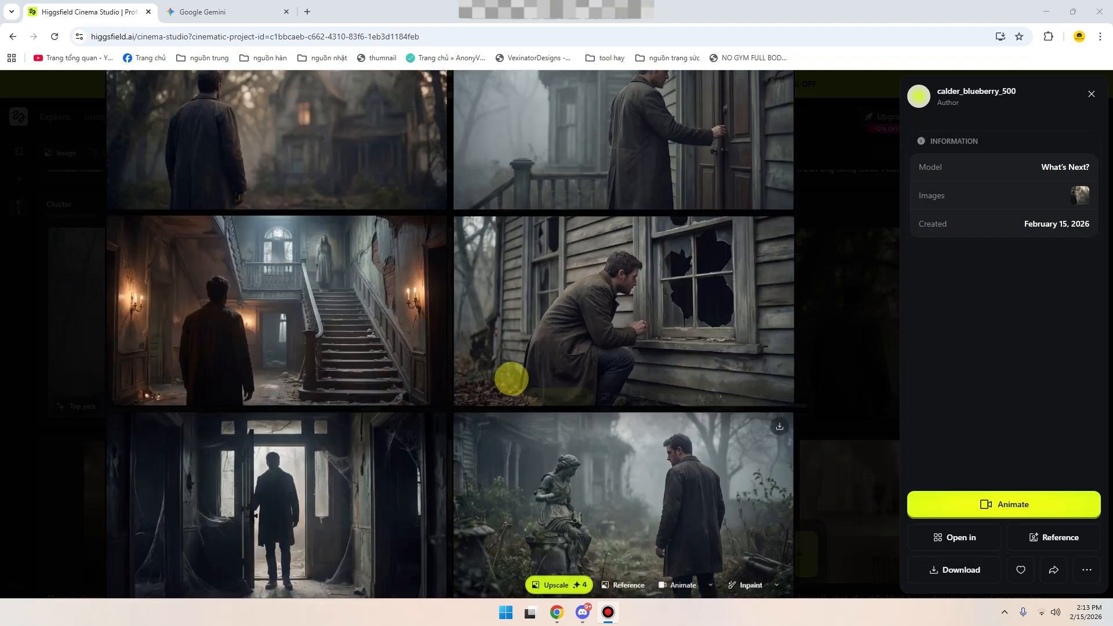
scroll(511, 379, "up", 1)
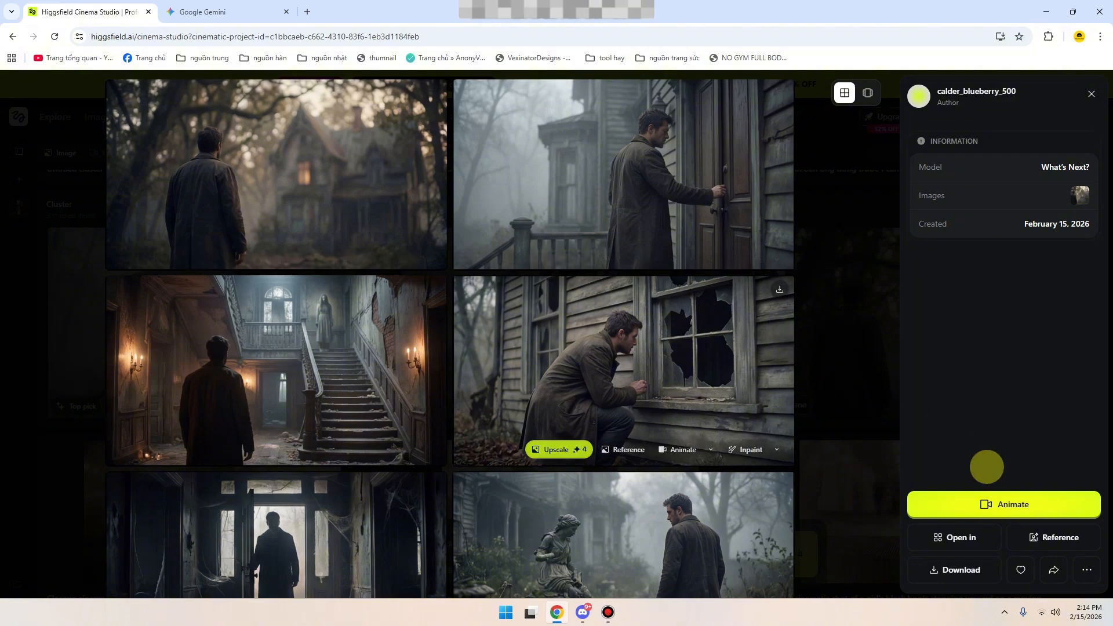
left_click(962, 506)
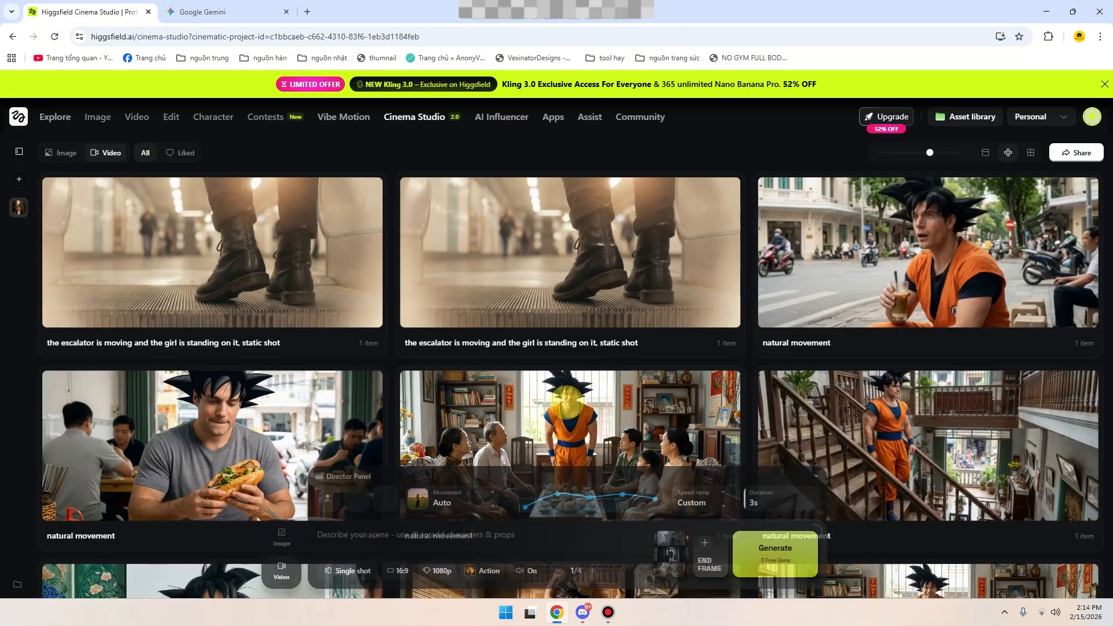
scroll(566, 400, "down", 3)
left_click(281, 567)
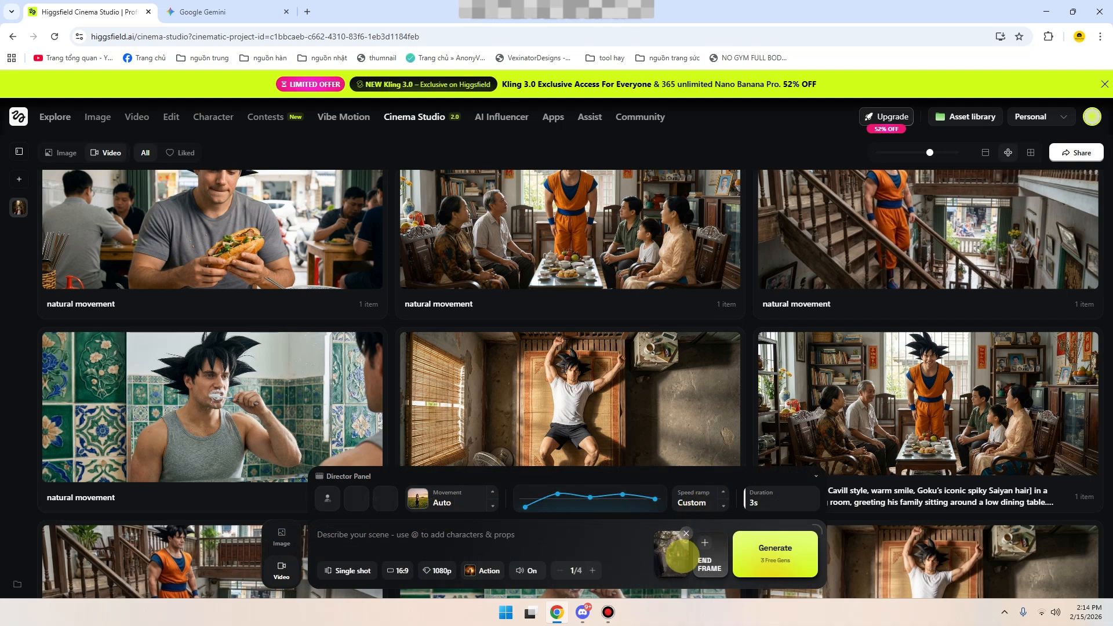
mouse_move(669, 556)
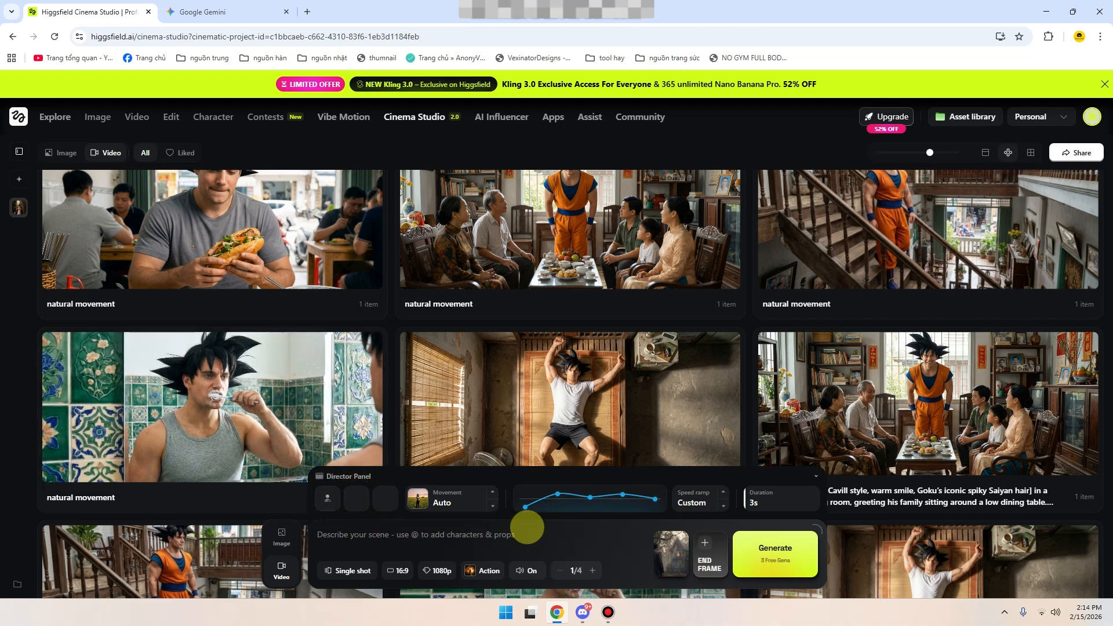
left_click(524, 533)
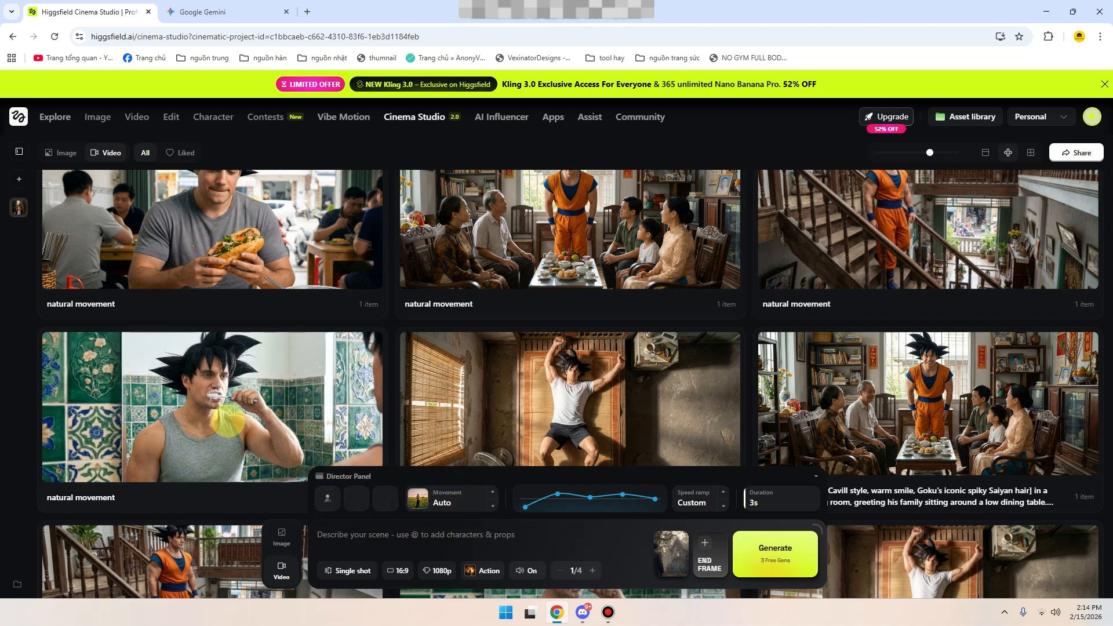
- Browse the camera movement presets for the video, then close them with the movement left on Auto
left_click(449, 504)
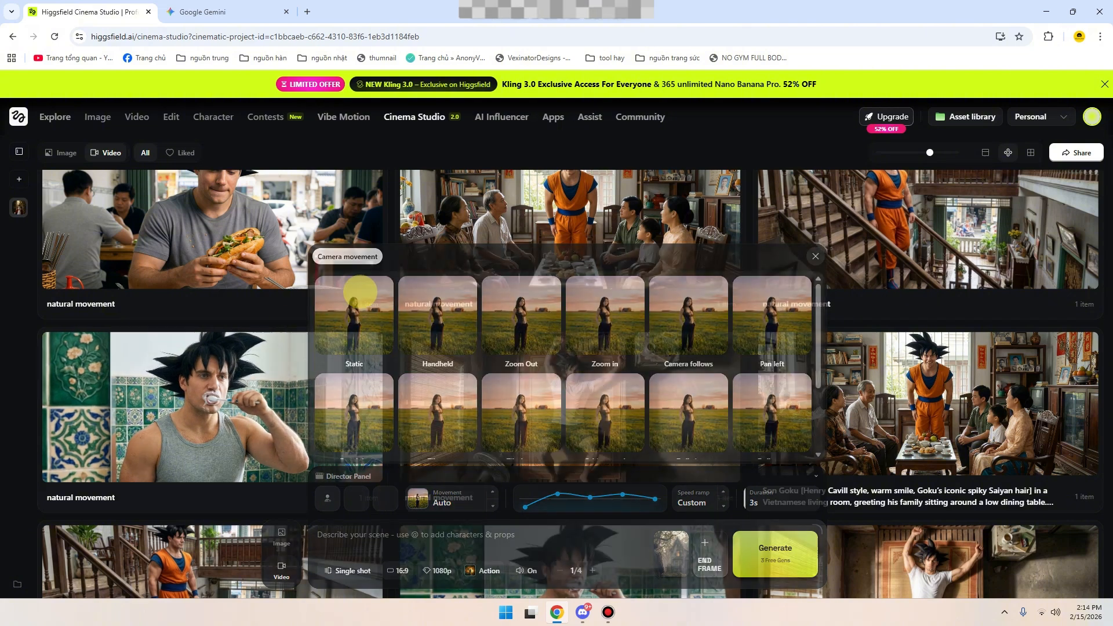
scroll(670, 397, "down", 3)
scroll(487, 375, "up", 3)
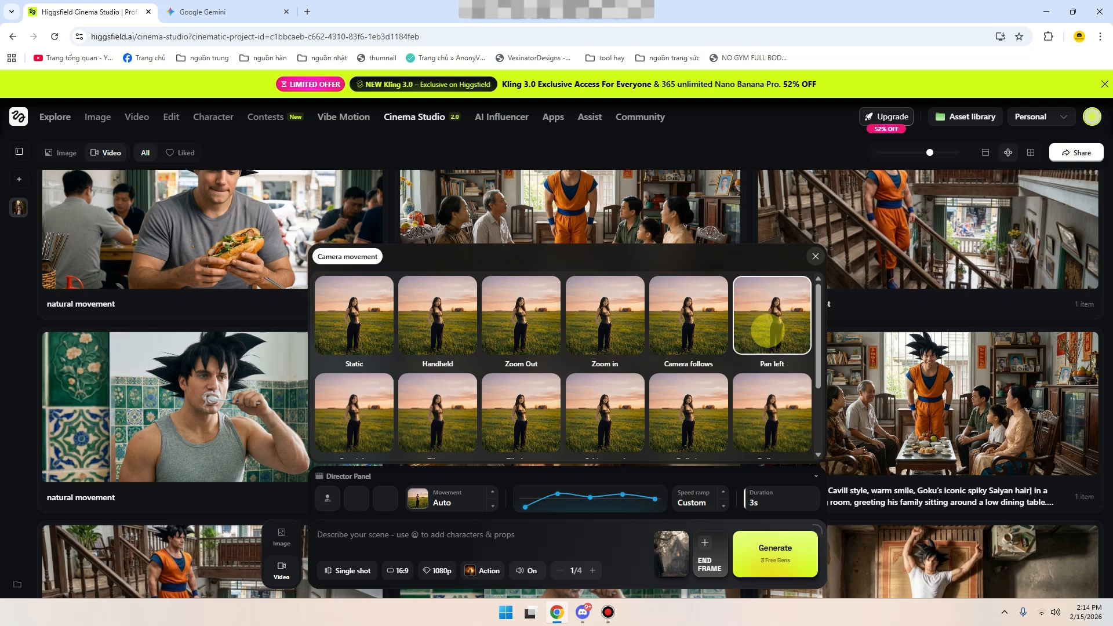
scroll(423, 414, "down", 1)
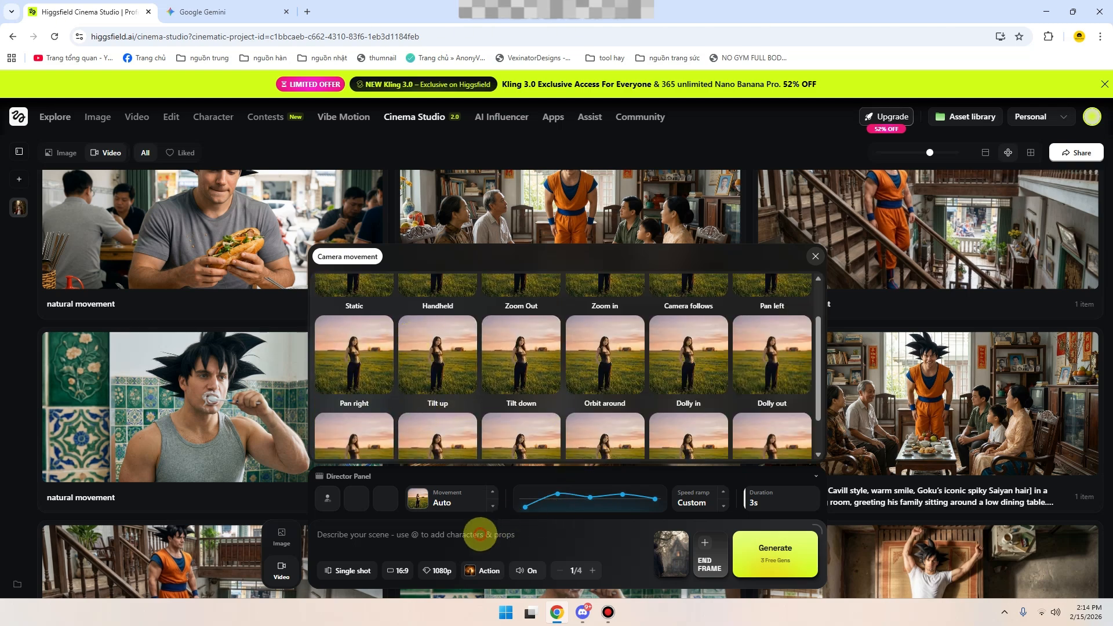
left_click(479, 533)
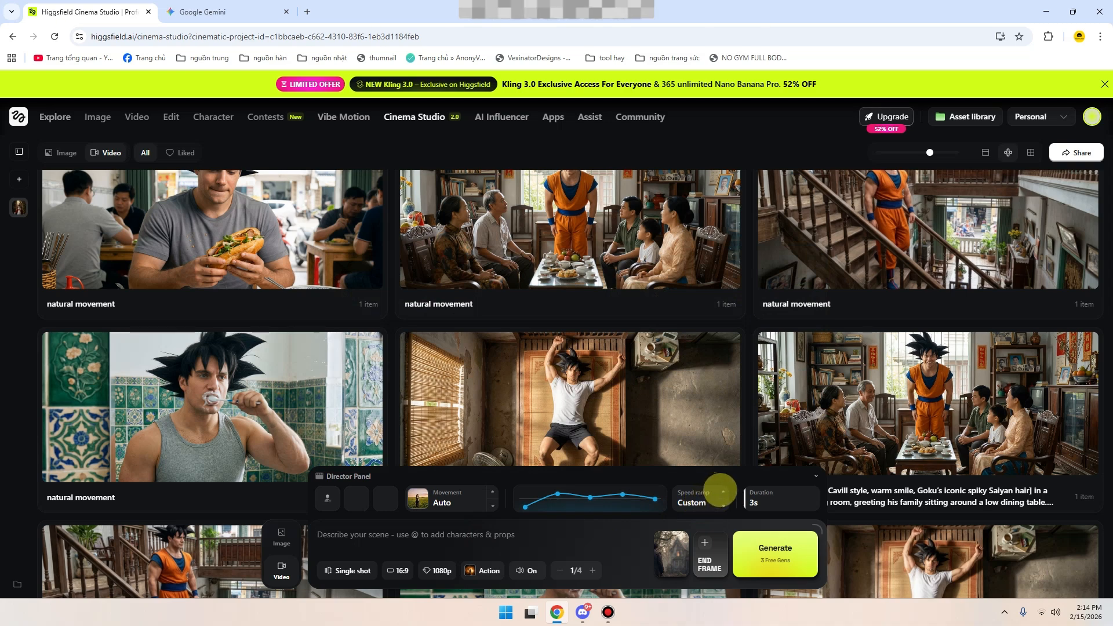
- Try the Impact, Slow mo and Linear speed ramps for the video, then set the speed ramp to Auto
left_click(723, 492)
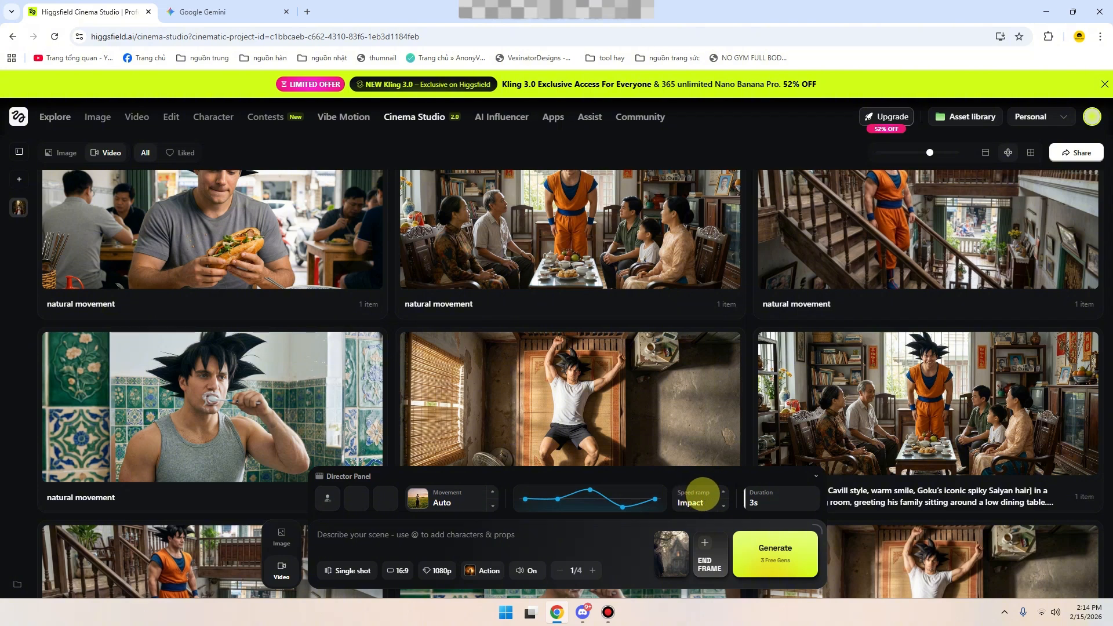
left_click(722, 504)
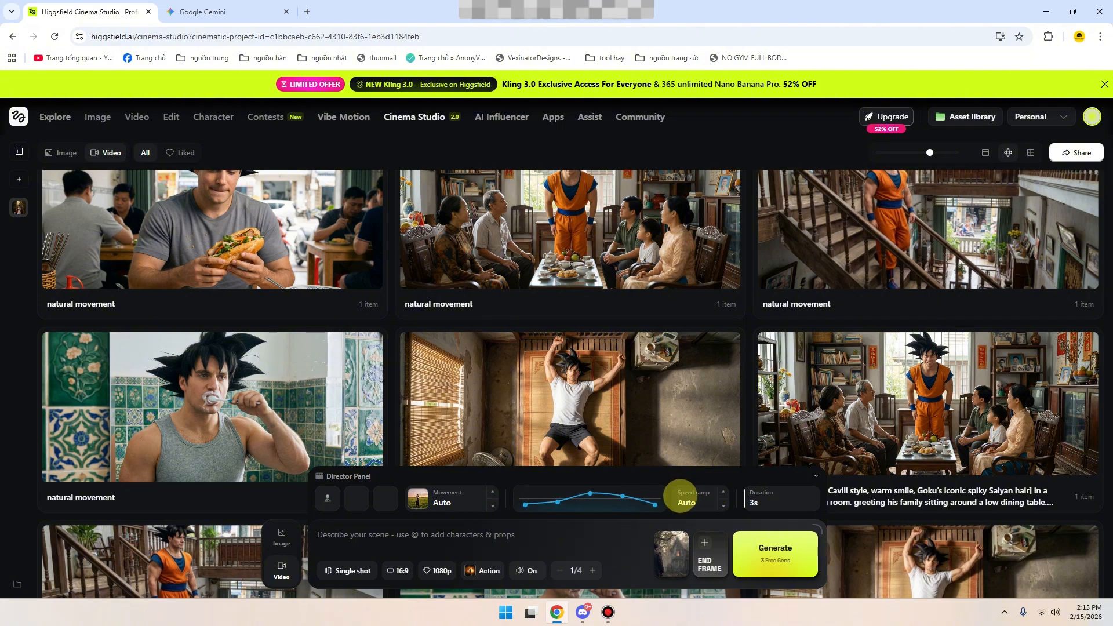
left_click(723, 492)
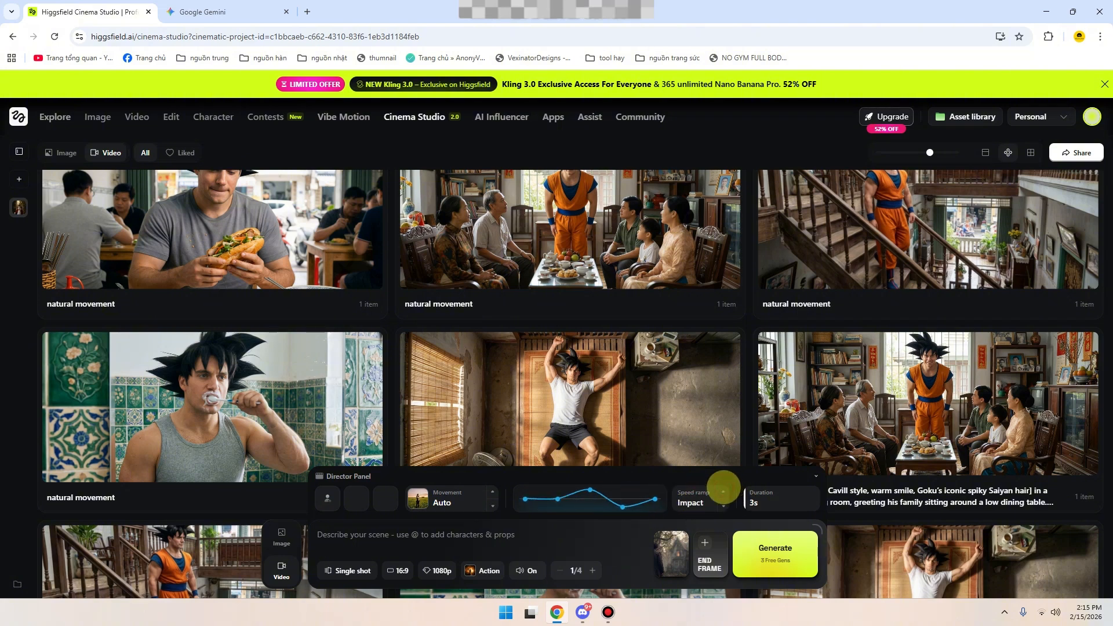
left_click(723, 492)
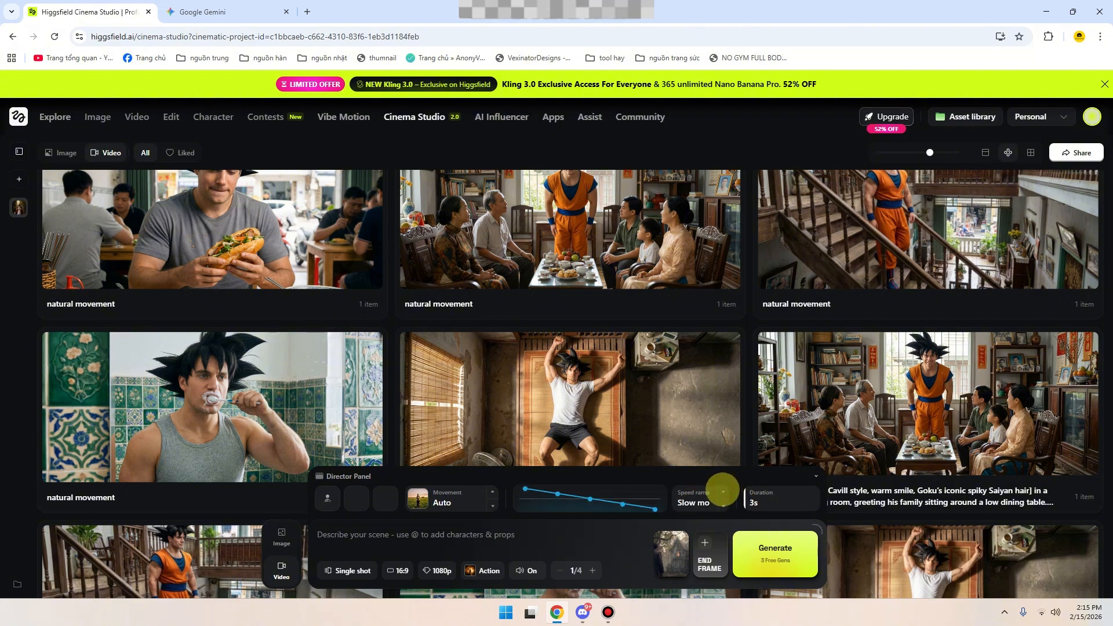
left_click(723, 492)
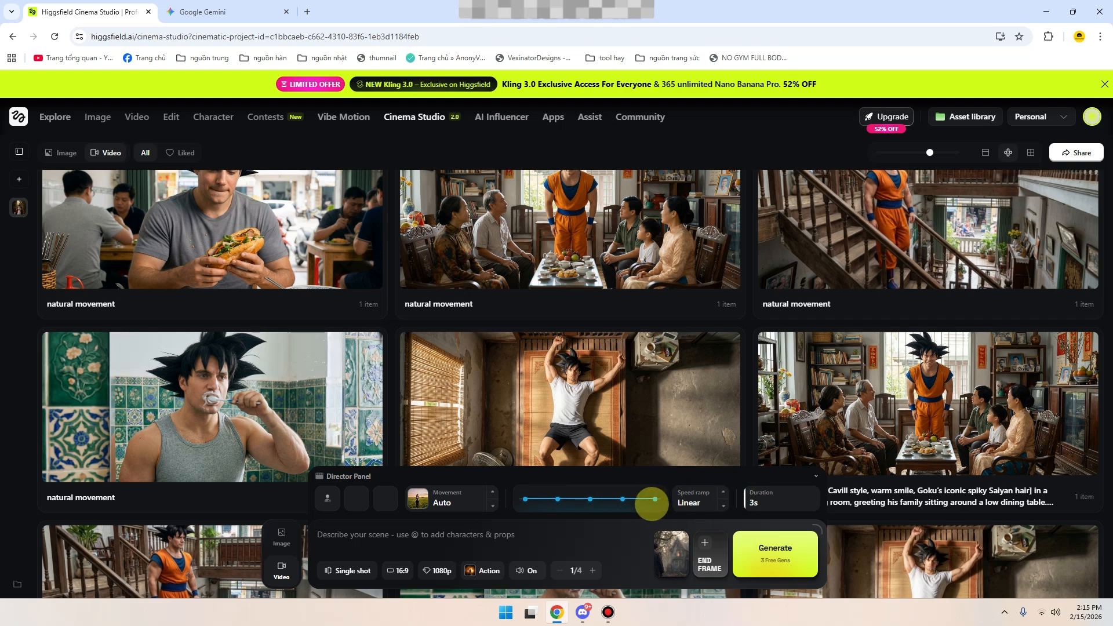
left_click(708, 498)
left_click(723, 492)
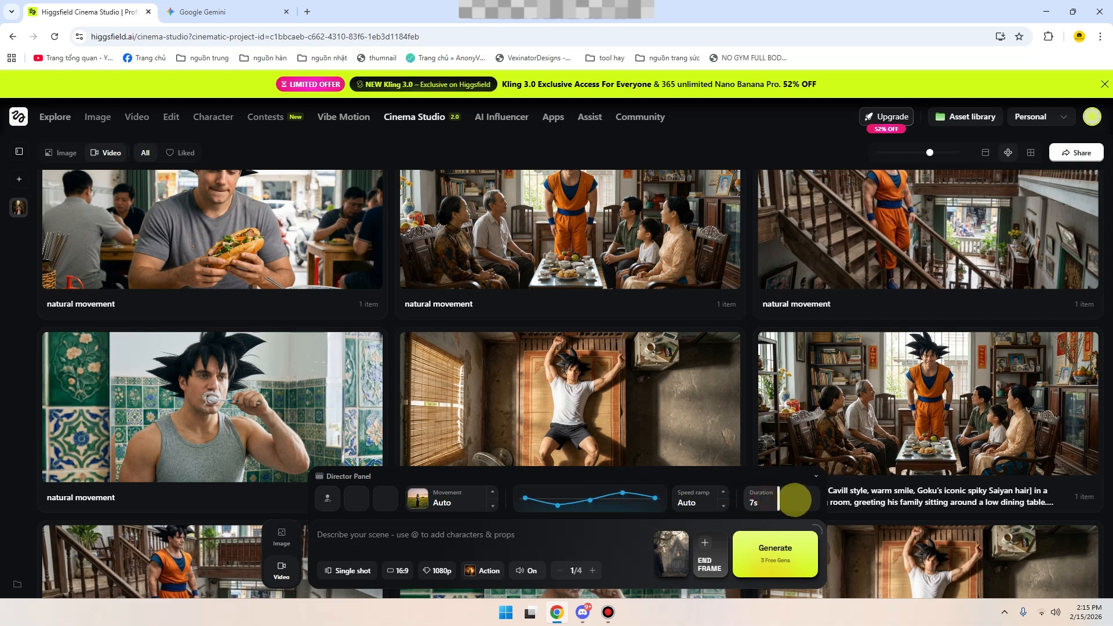
- Set the video duration to 12 seconds, check the available aspect ratios and keep 16:9
left_click_drag(795, 500, 838, 492)
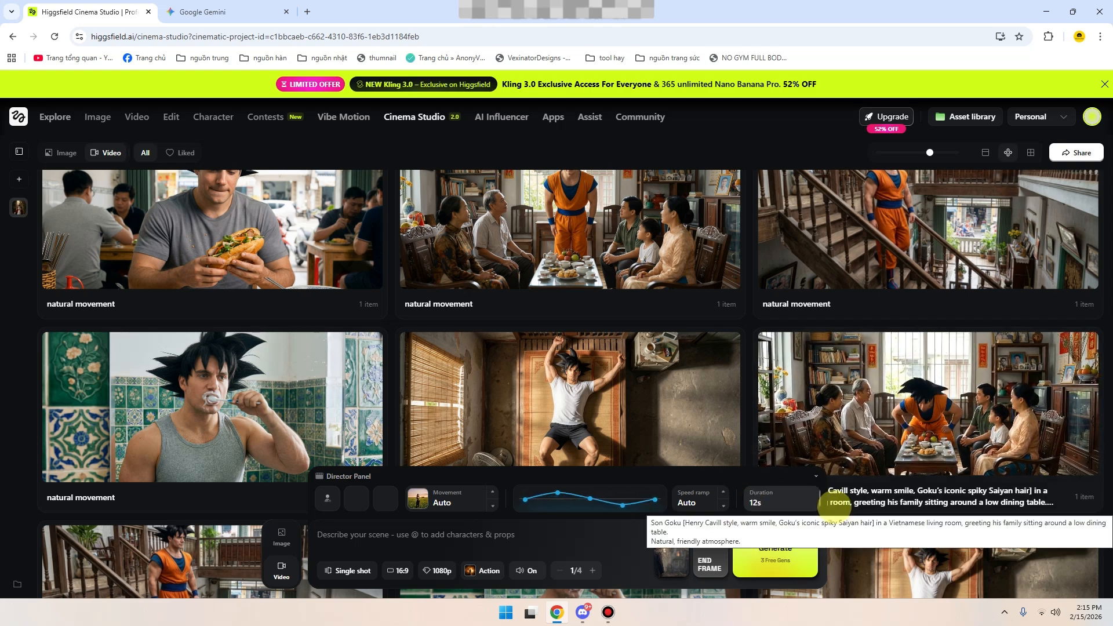
left_click_drag(760, 502, 895, 521)
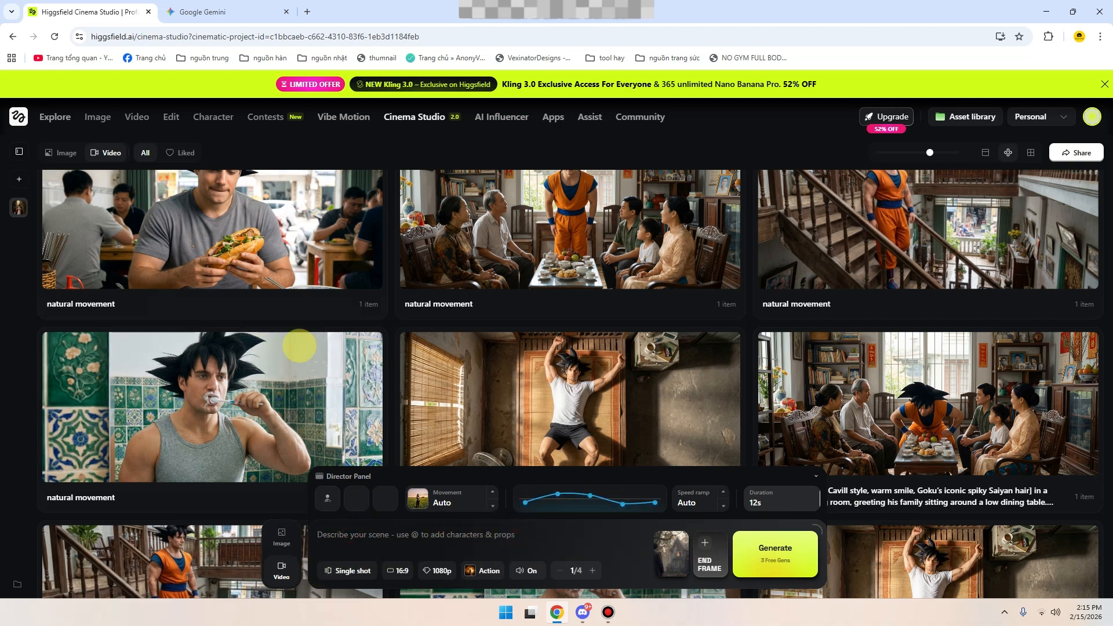
scroll(577, 444, "up", 4)
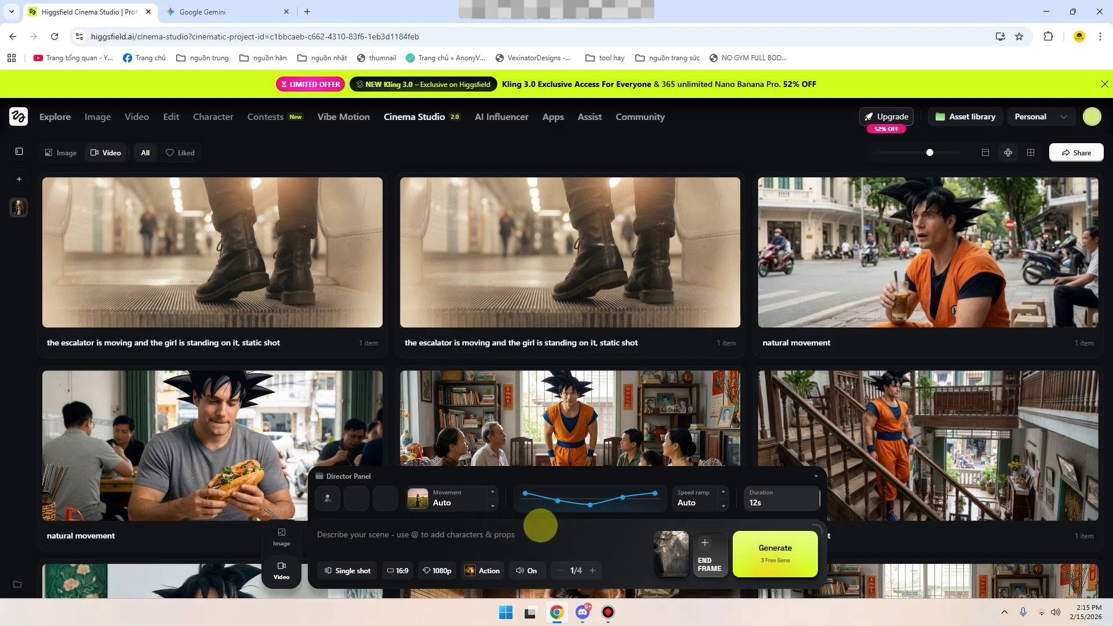
left_click(398, 570)
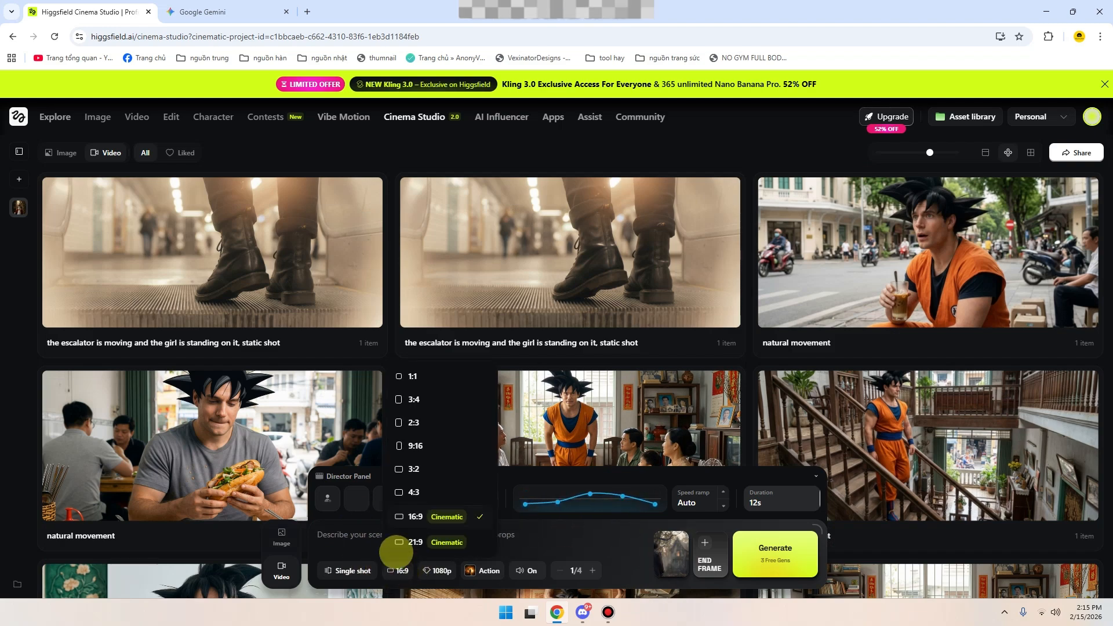
left_click(371, 537)
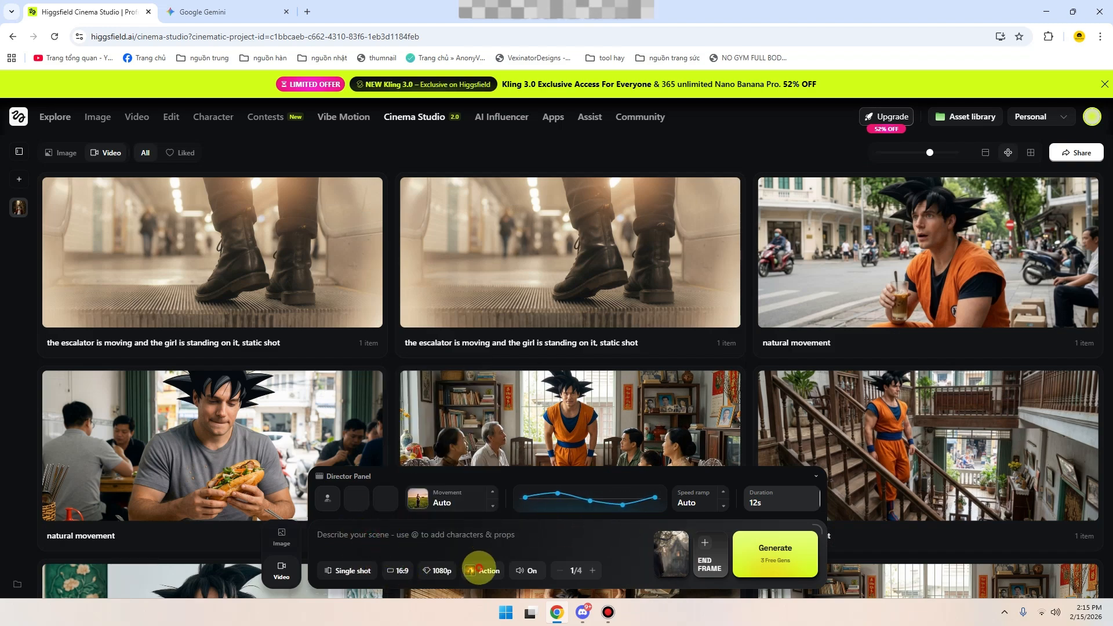
- Browse the video genre presets, try Comedy, and set the genre to Horror
left_click(479, 570)
scroll(444, 404, "down", 1)
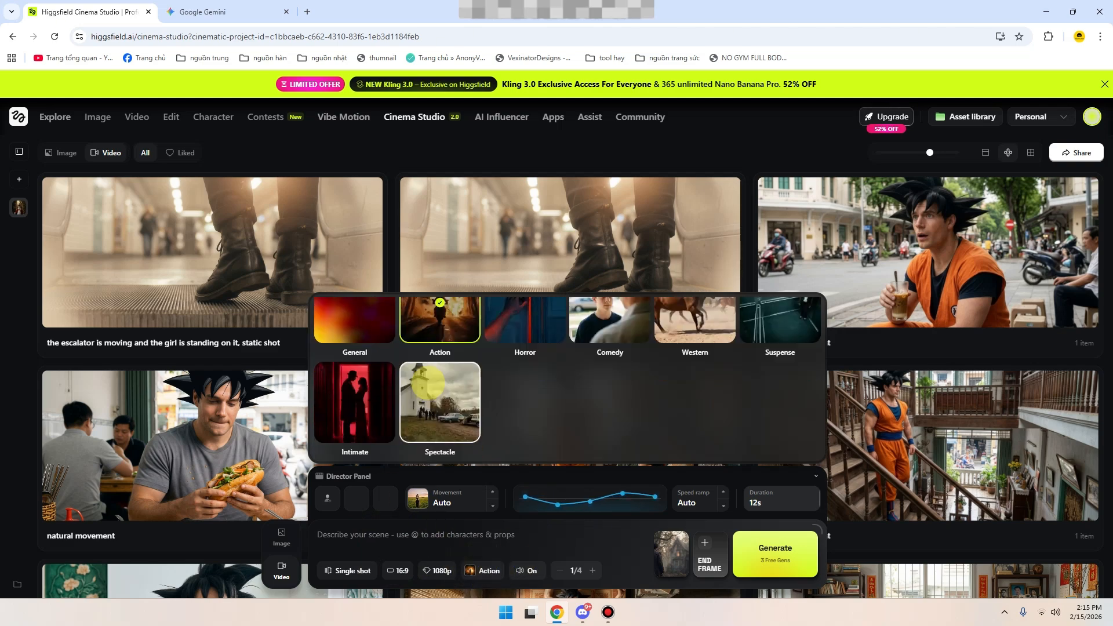
scroll(475, 412, "up", 1)
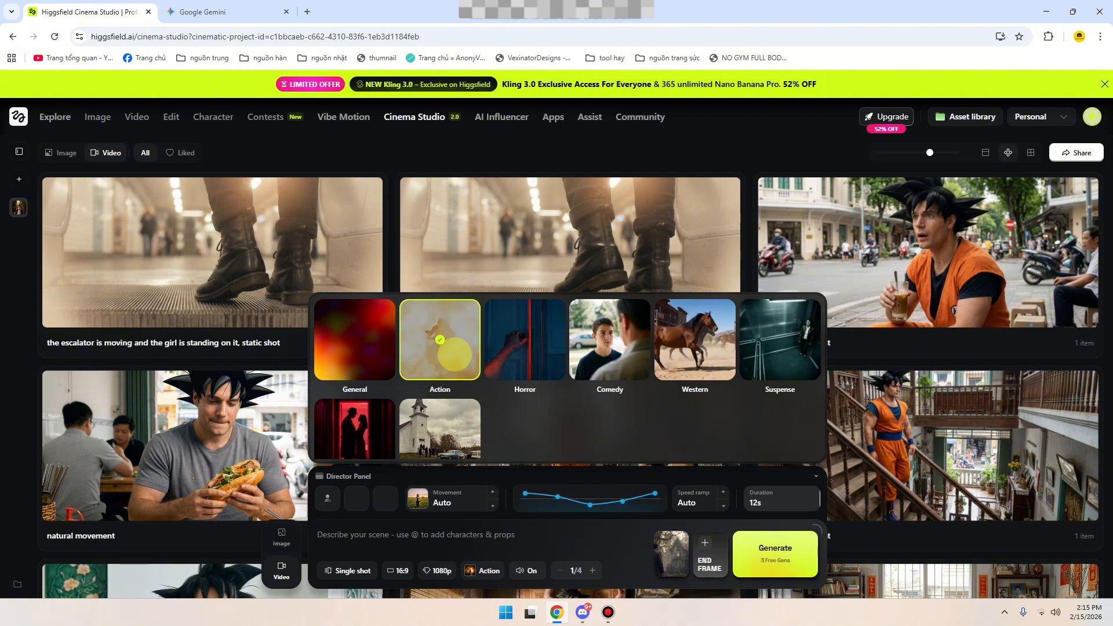
left_click(527, 354)
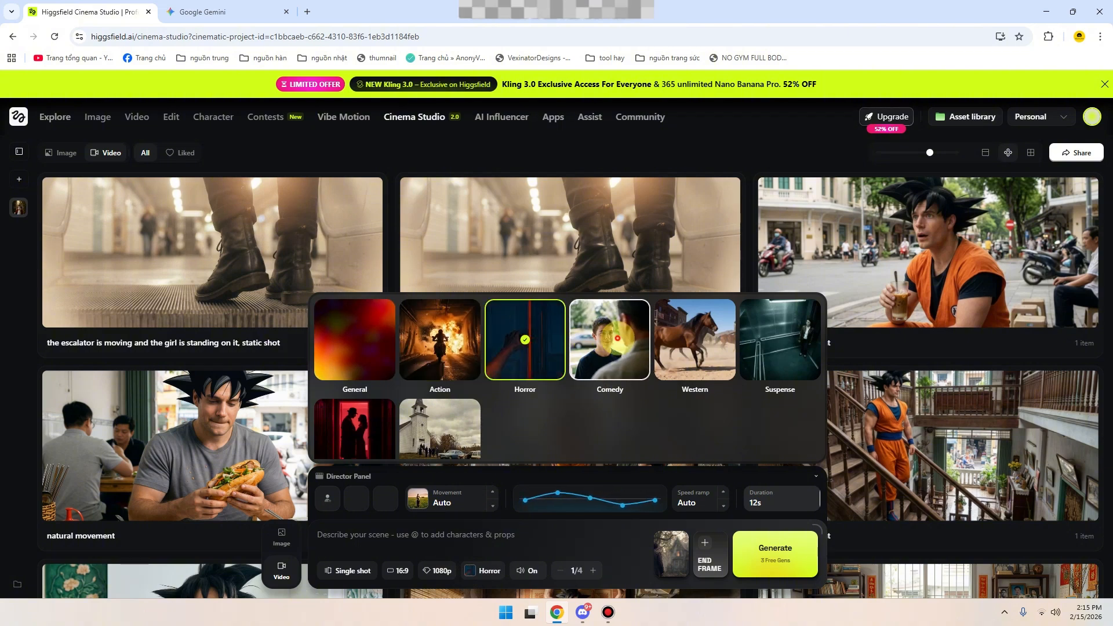
left_click(610, 373)
scroll(738, 398, "down", 1)
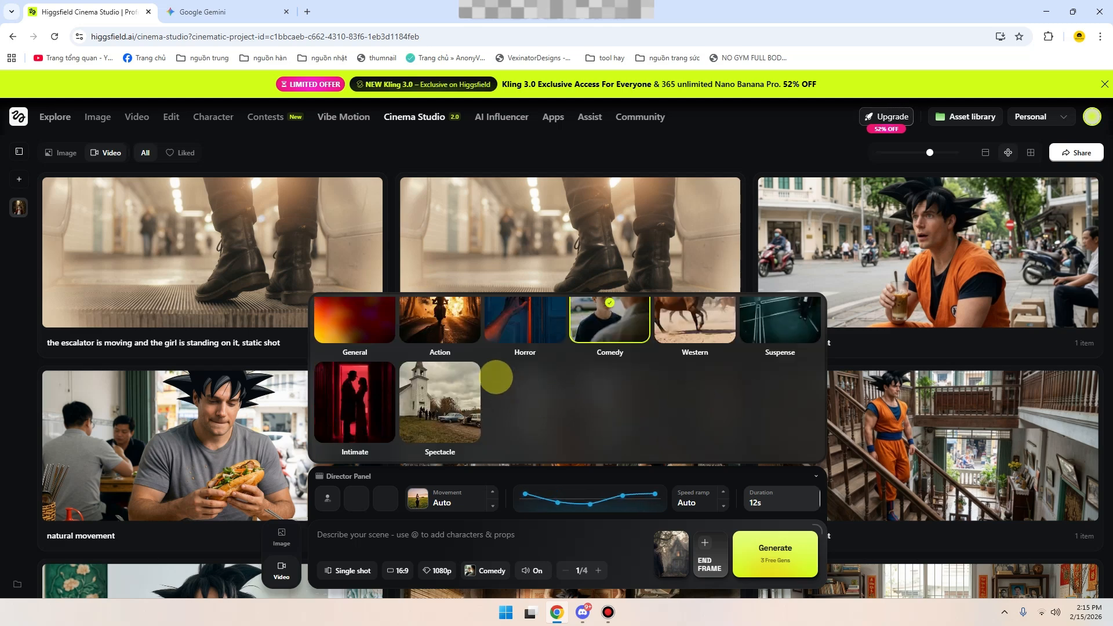
scroll(708, 416, "up", 1)
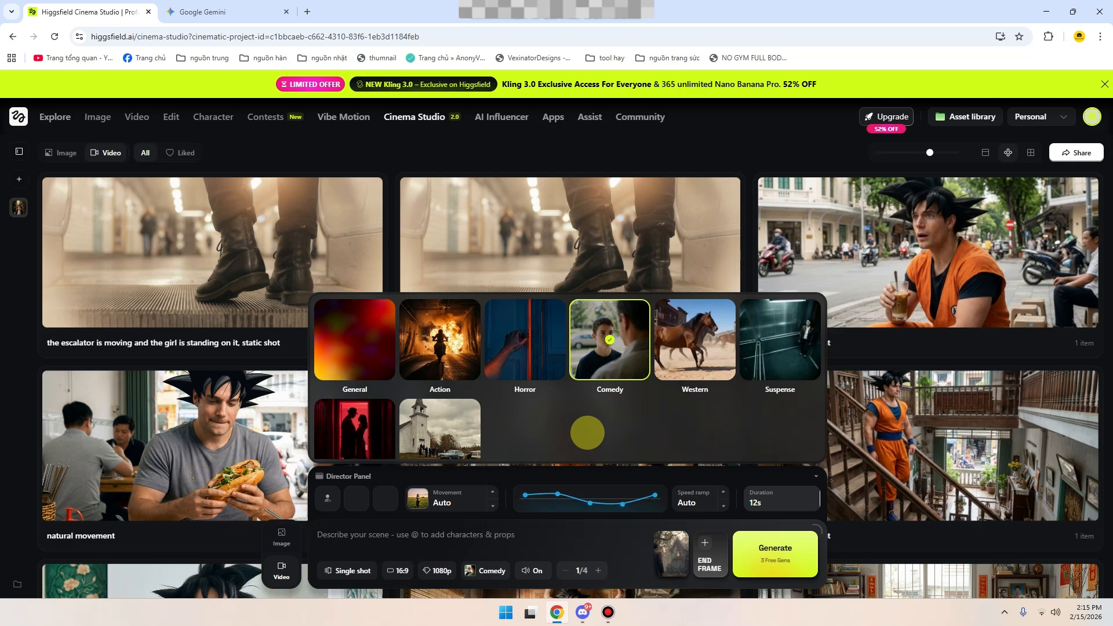
left_click(524, 339)
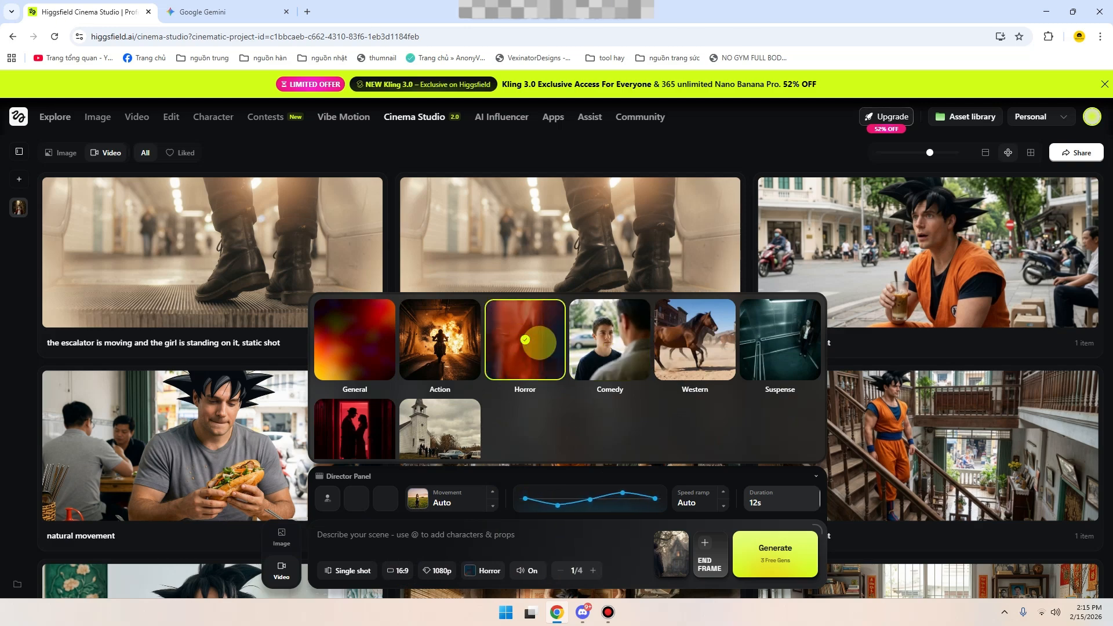
- Enter the video prompt "người đàn ông bước tới mở cánh cửa ngôi nhà" and go over the sound and number-of-videos settings
left_click(554, 531)
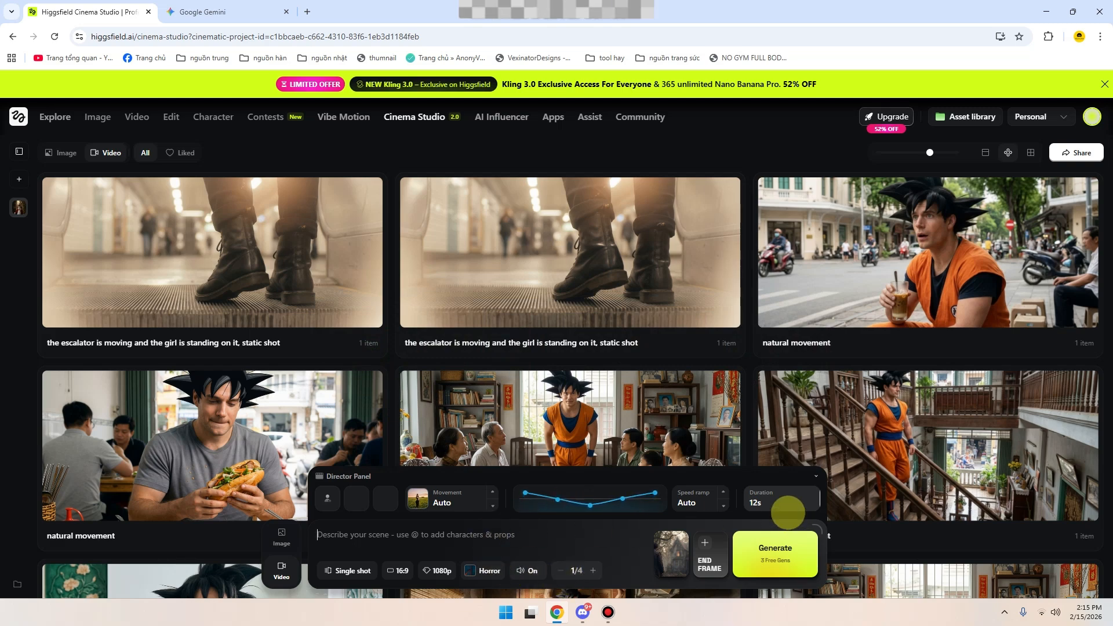
left_click(449, 527)
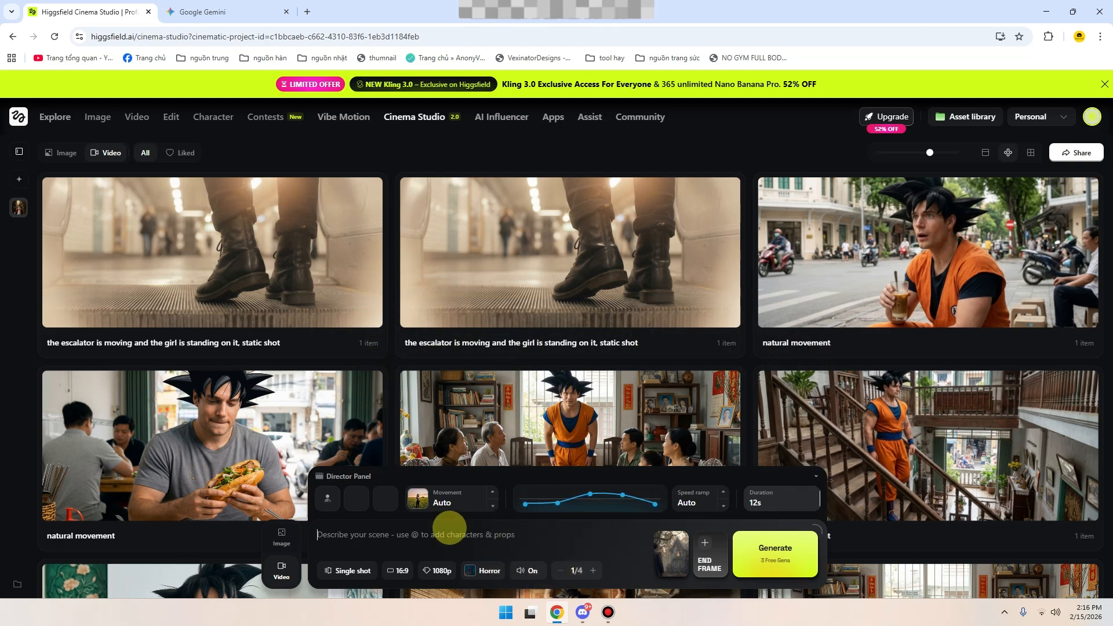
type("nguời")
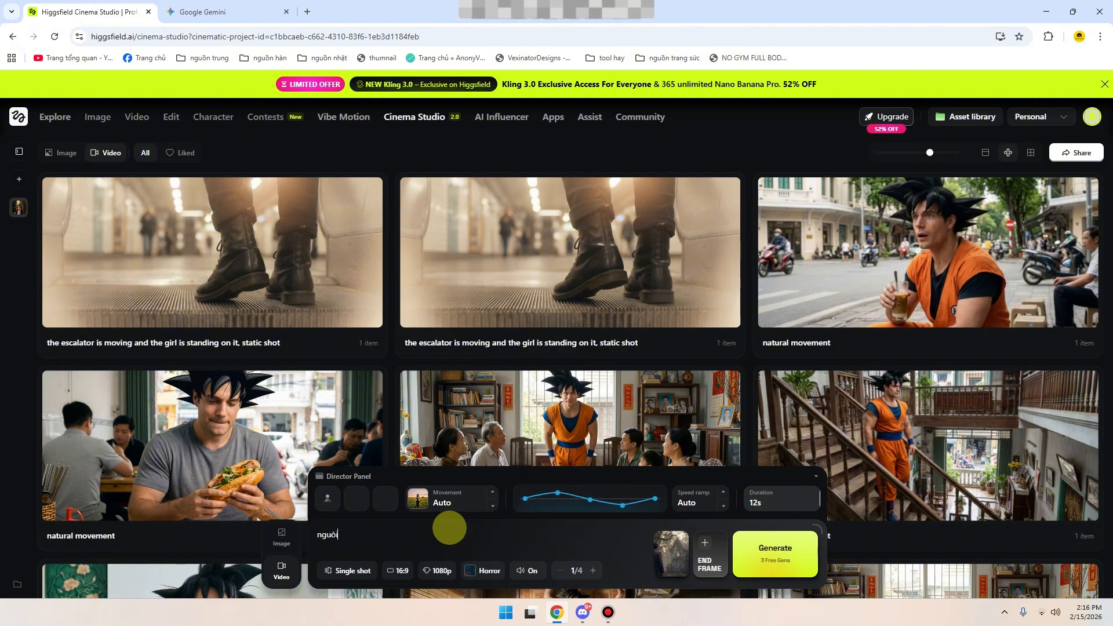
type(" dand o")
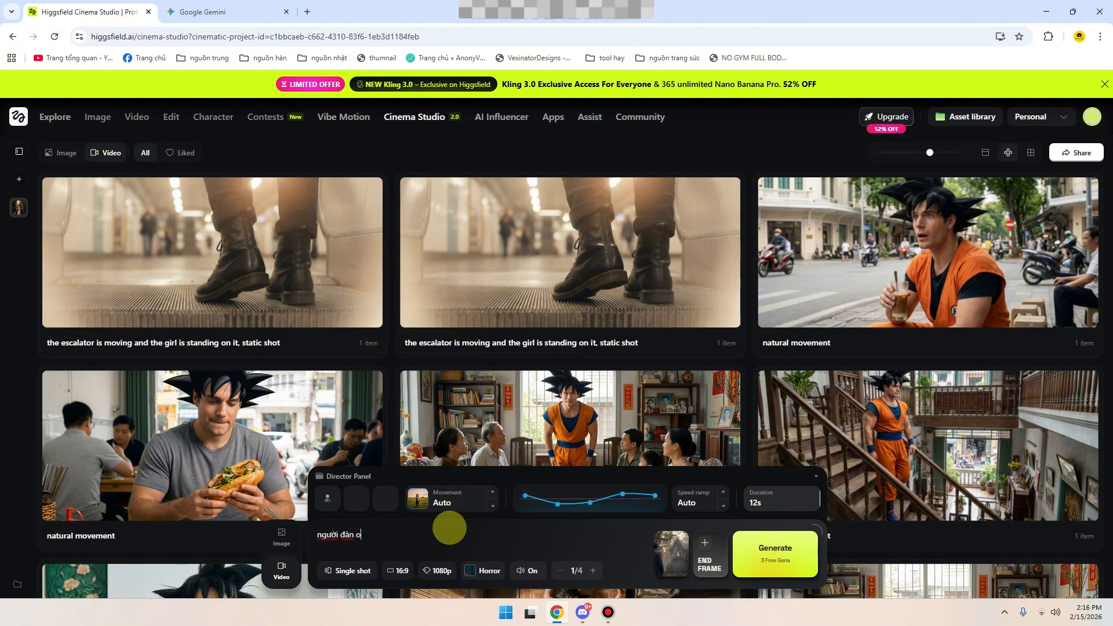
type("ng bui")
type("c")
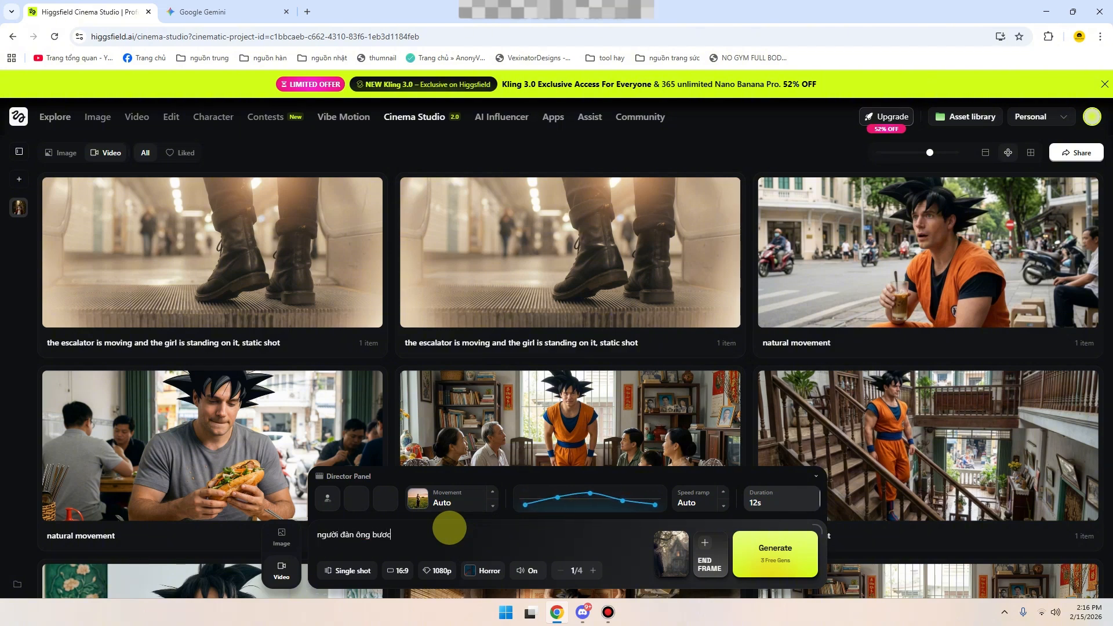
type(" tới ")
type("mở cảnh ")
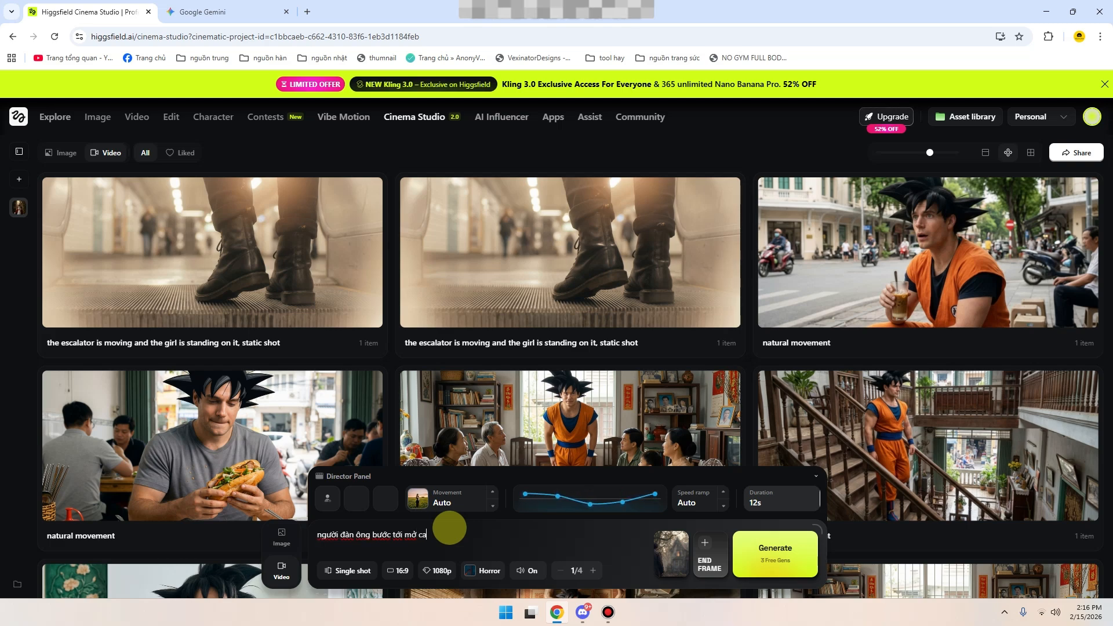
type(" cửa ")
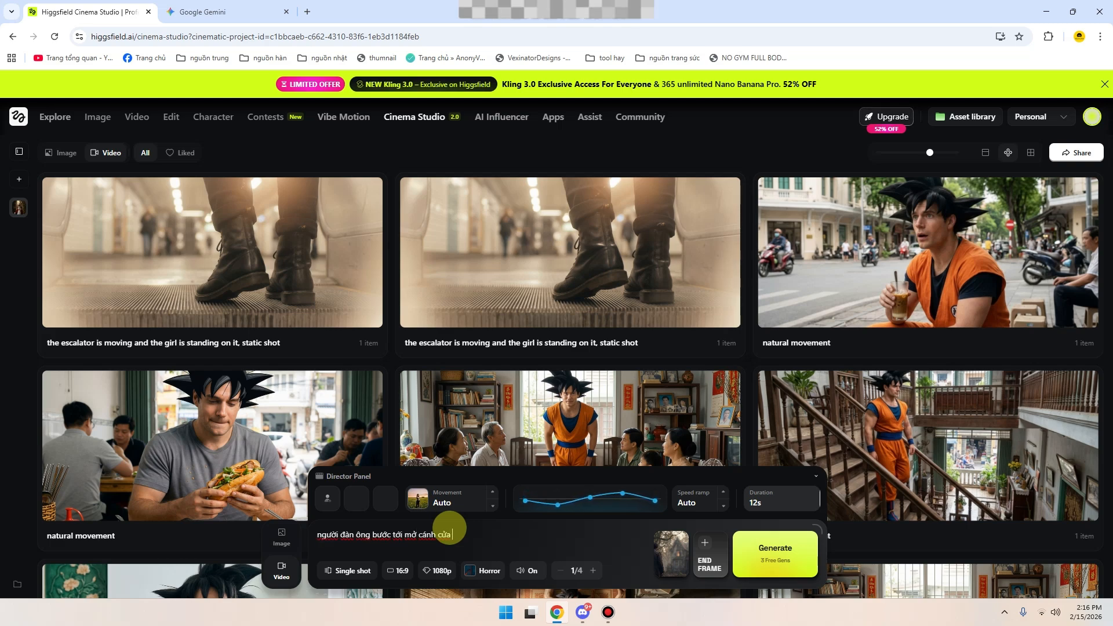
type("ngôi nha")
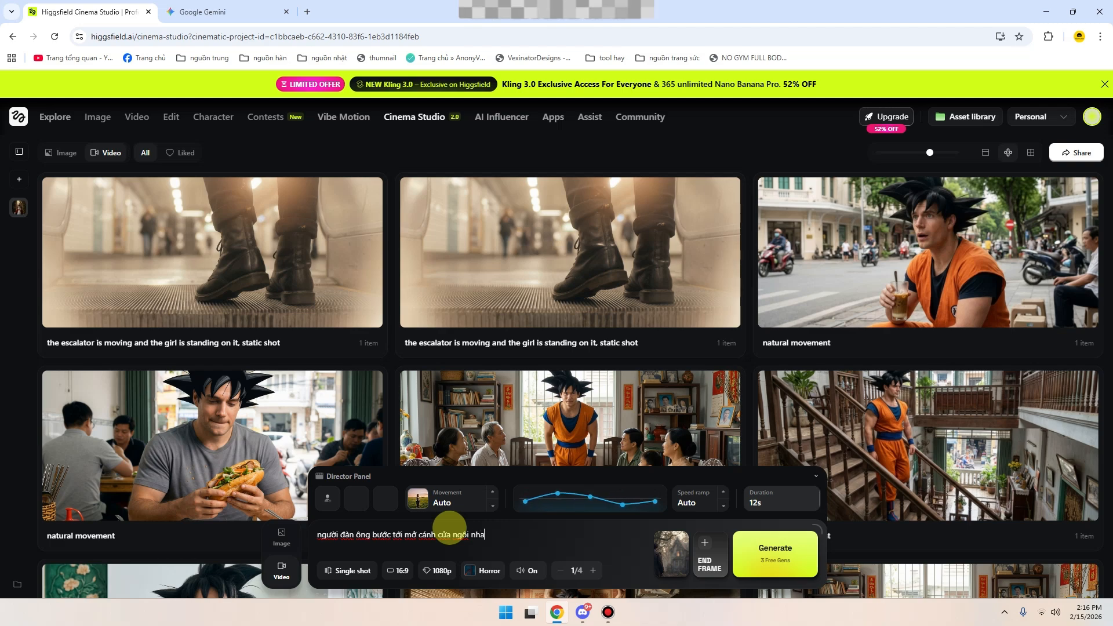
type("f")
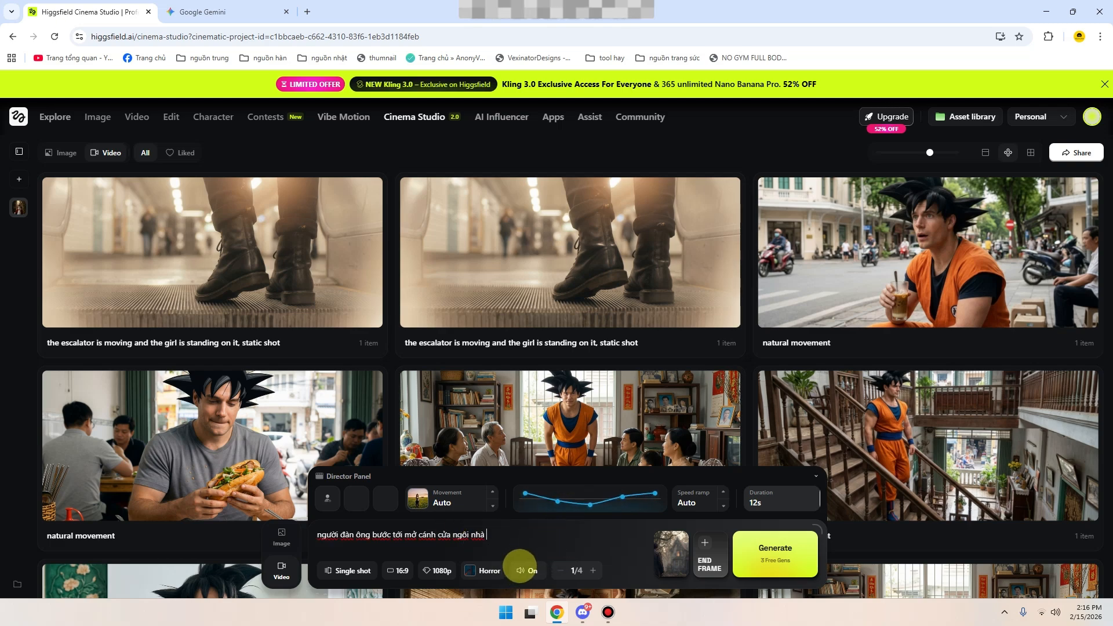
left_click(526, 570)
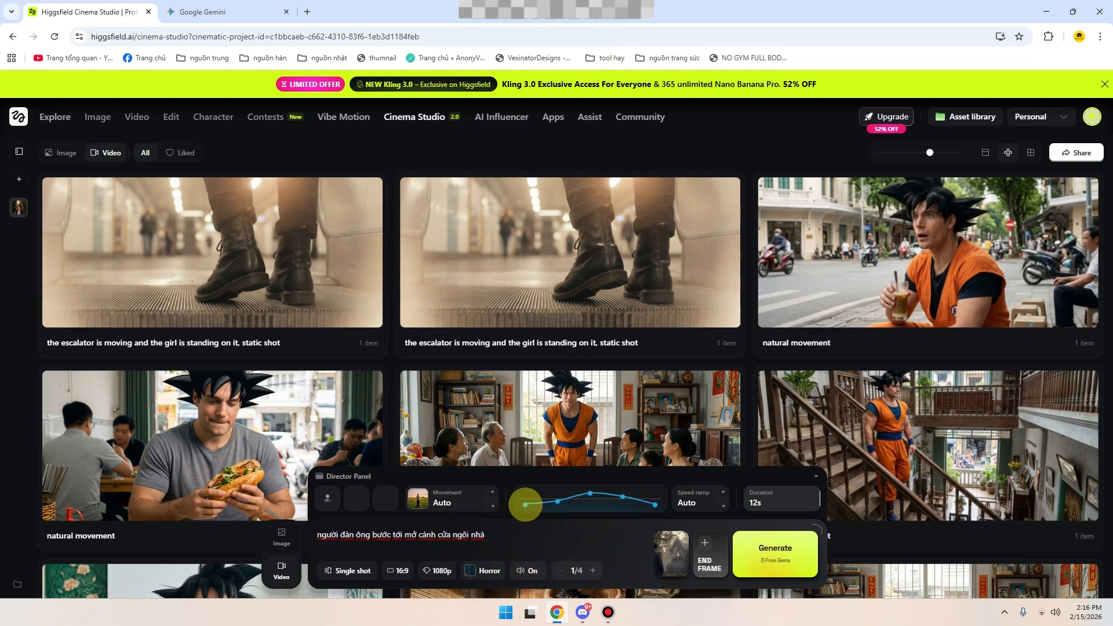
left_click(593, 570)
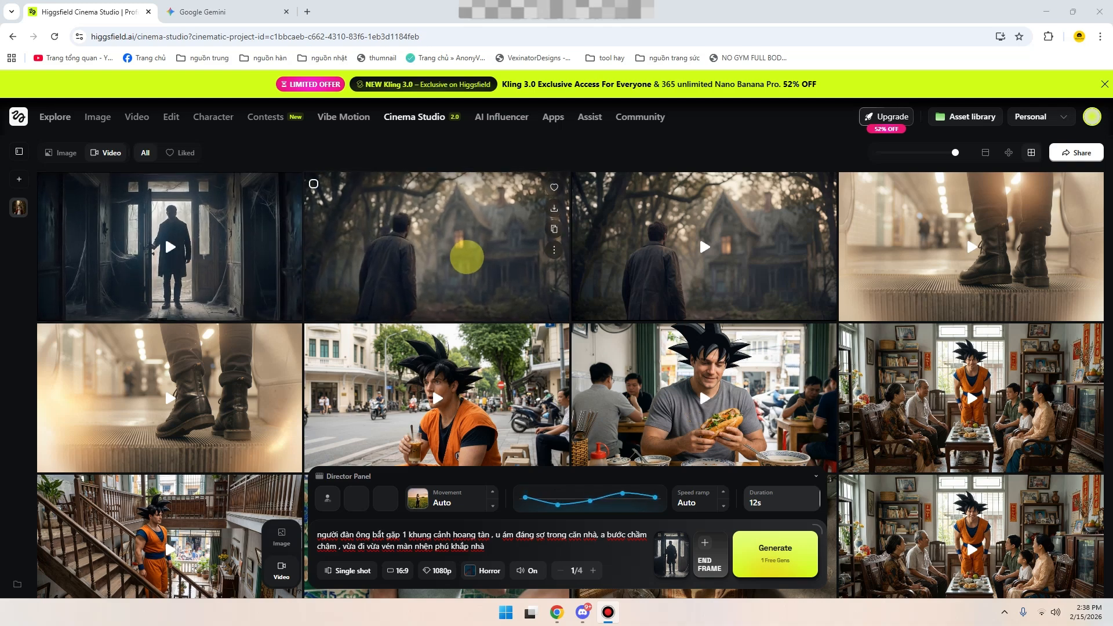
- Play back the generated videos of the man approaching the forest house, checking the sound, and of him in the cobwebbed doorway, closing each
left_click(466, 257)
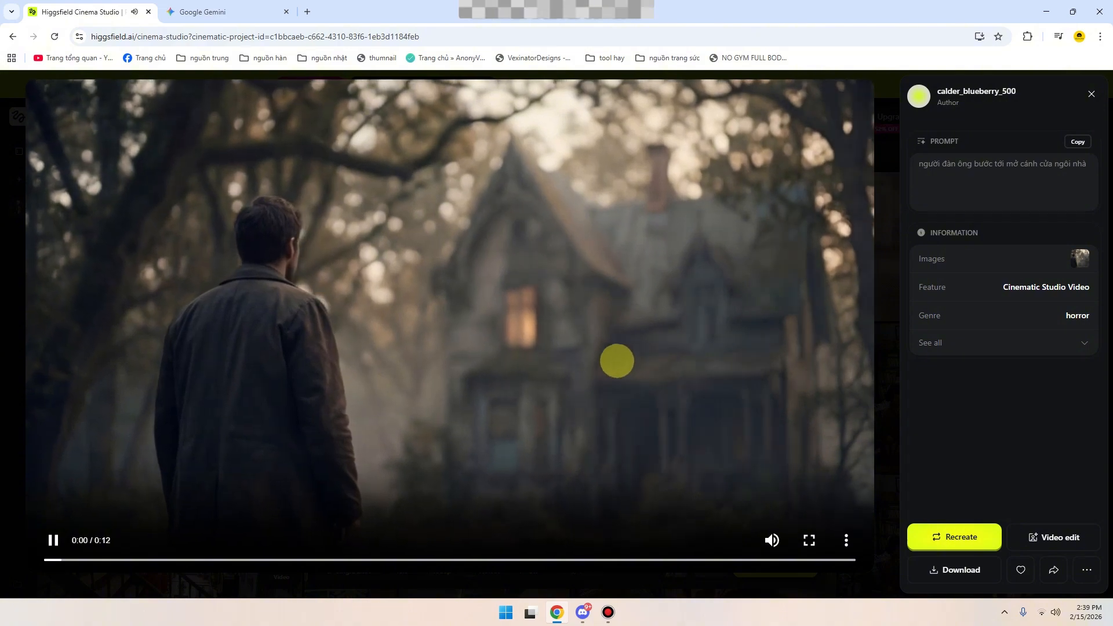
key("Escape")
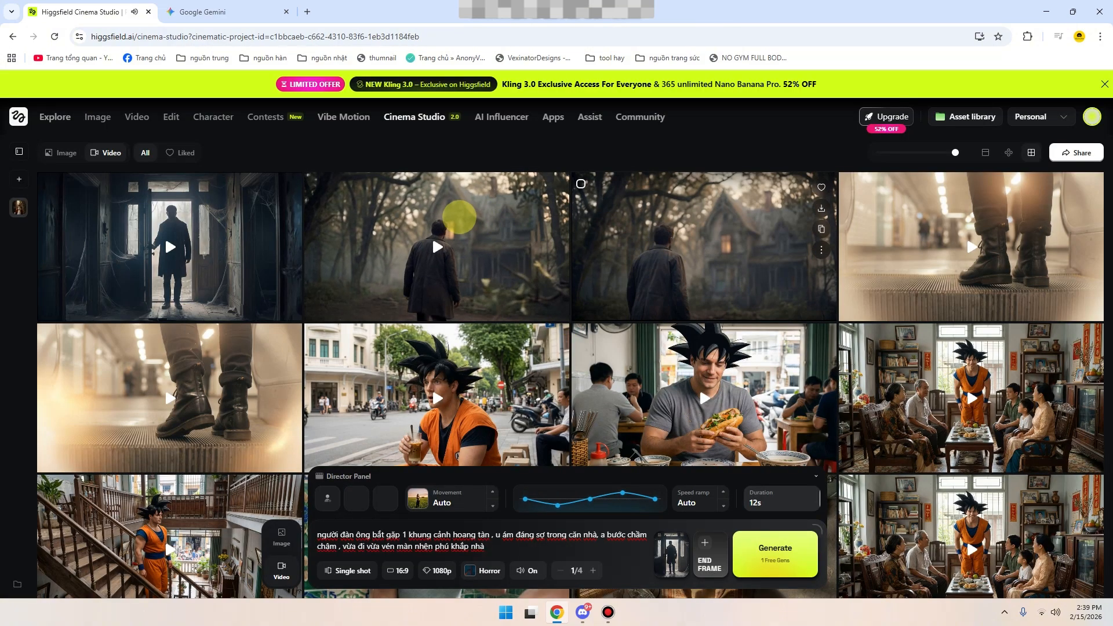
left_click(440, 236)
left_click(771, 540)
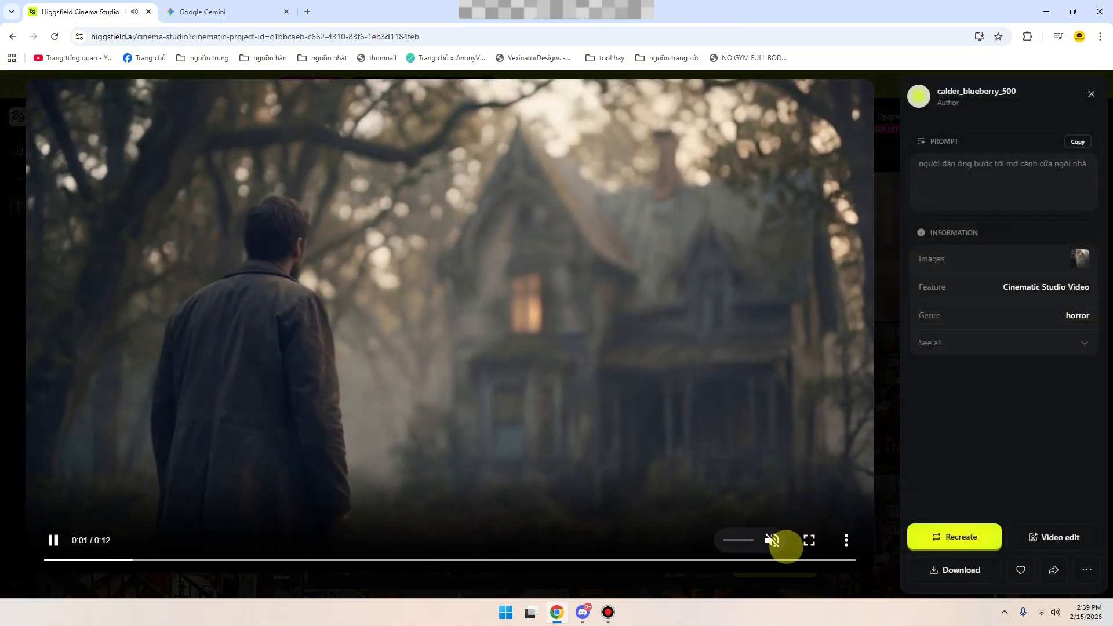
left_click(766, 540)
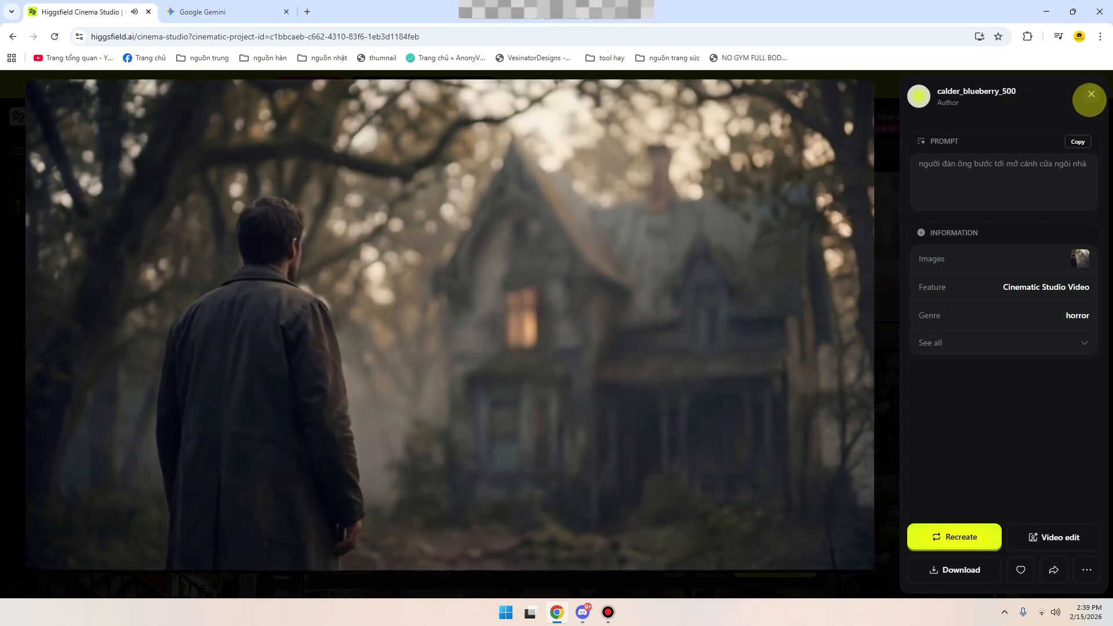
left_click(1090, 95)
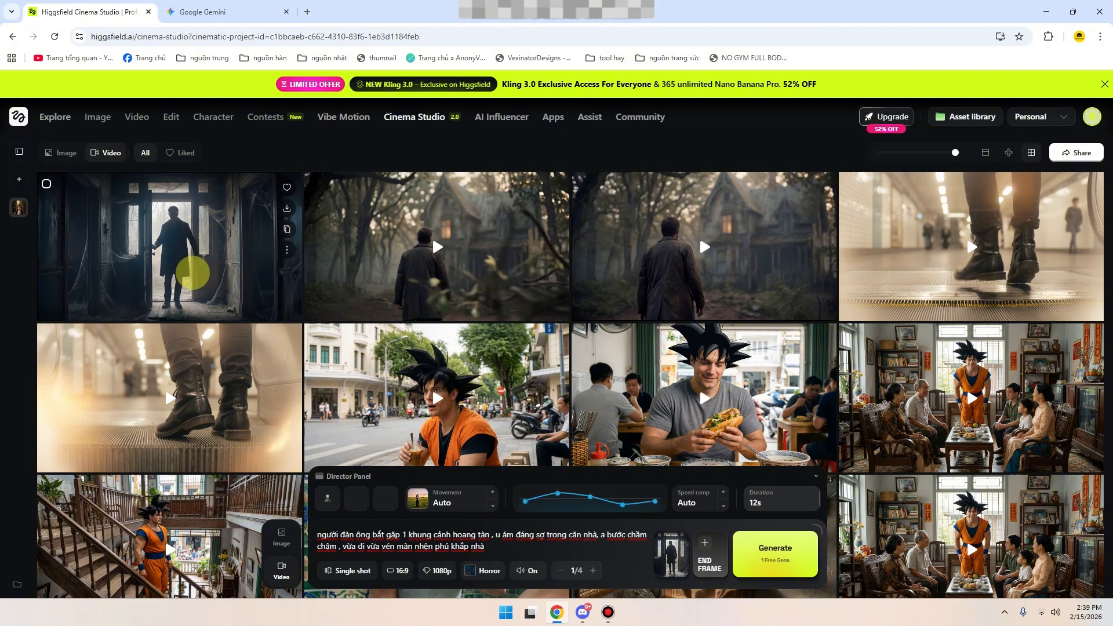
left_click(192, 273)
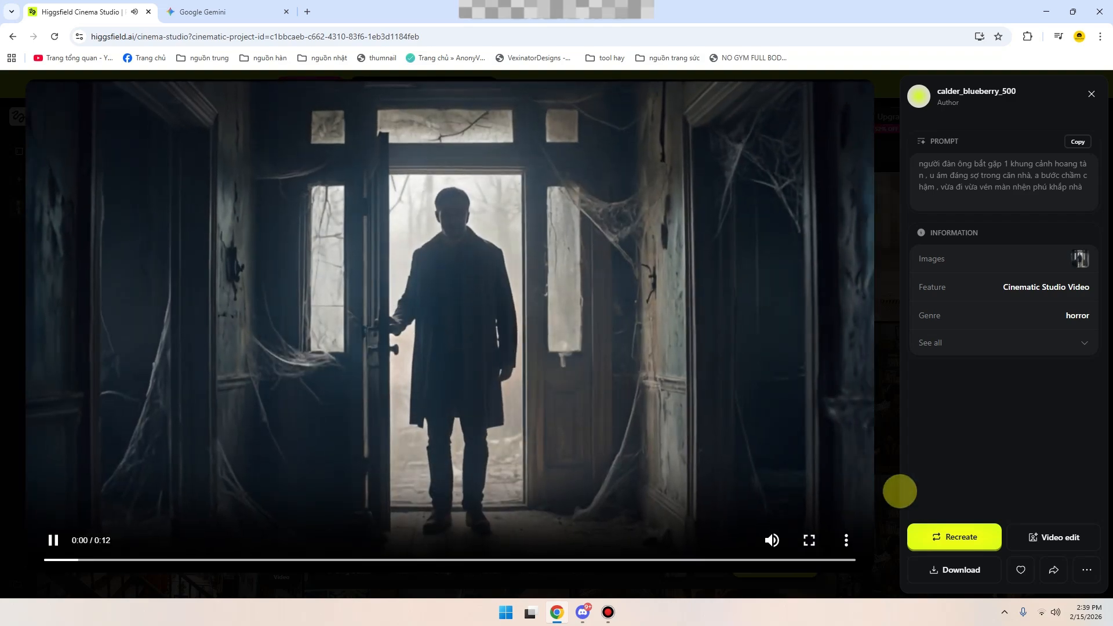
key("Escape")
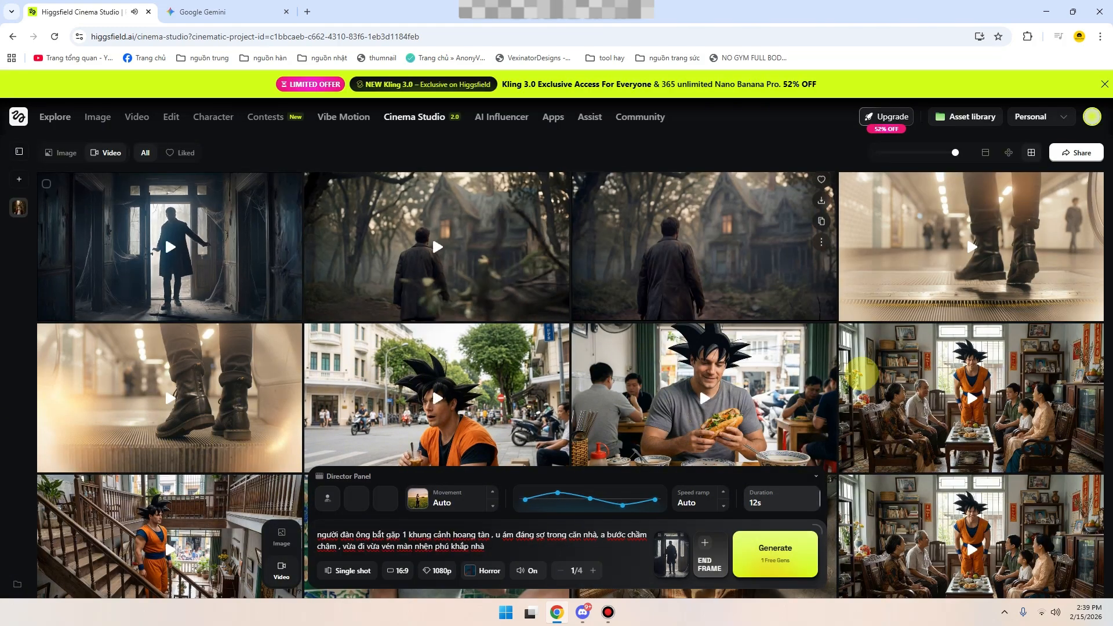